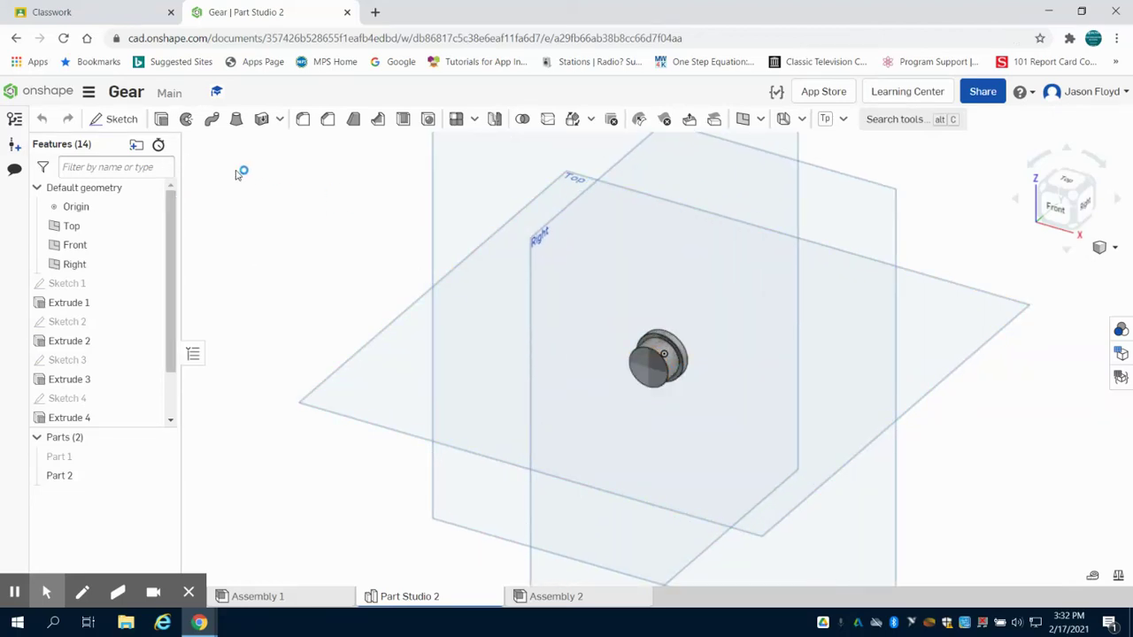
Begin a new sketch, Sketch 6, in Part Studio 2.
click(112, 119)
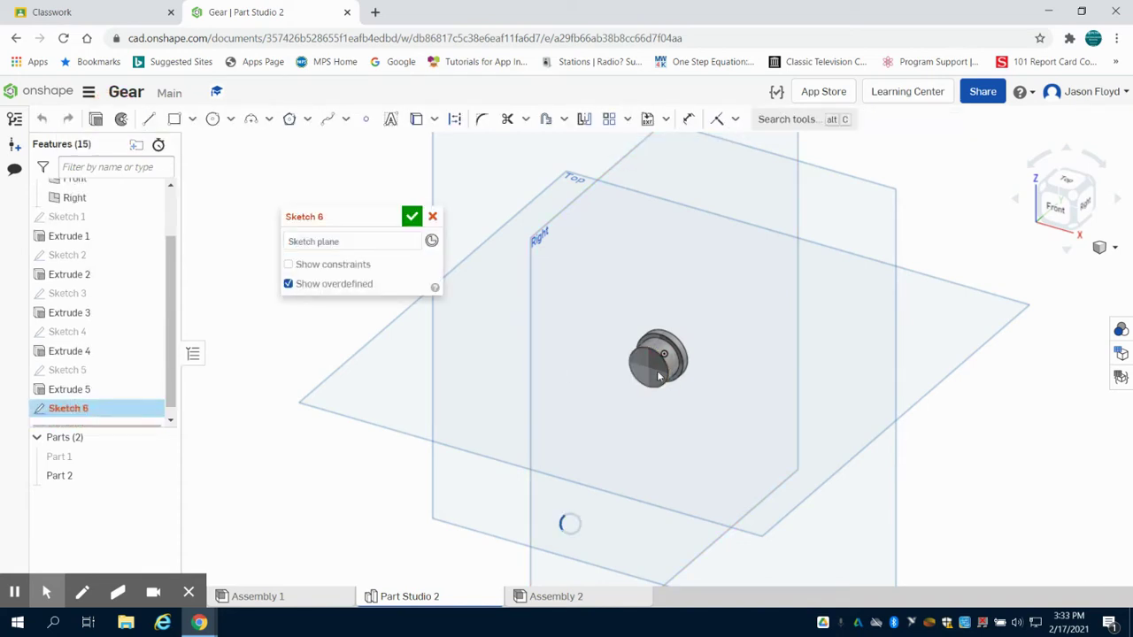
On the Extrude 5 face in Front view, sketch a Ø0.6 circle centred on the origin.
click(656, 370)
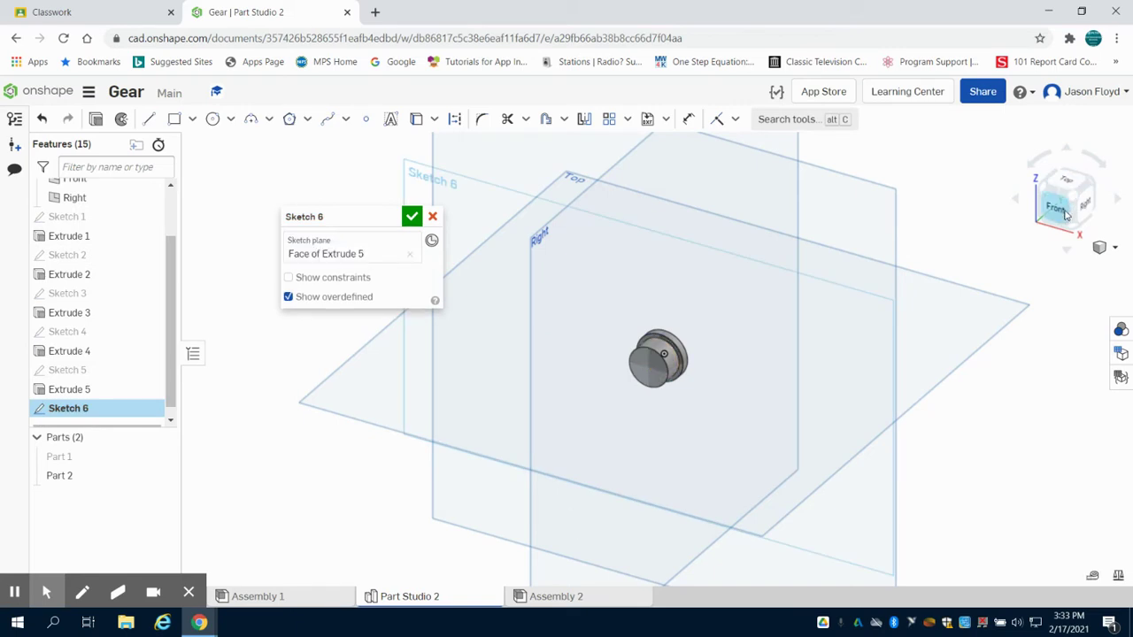
click(1066, 212)
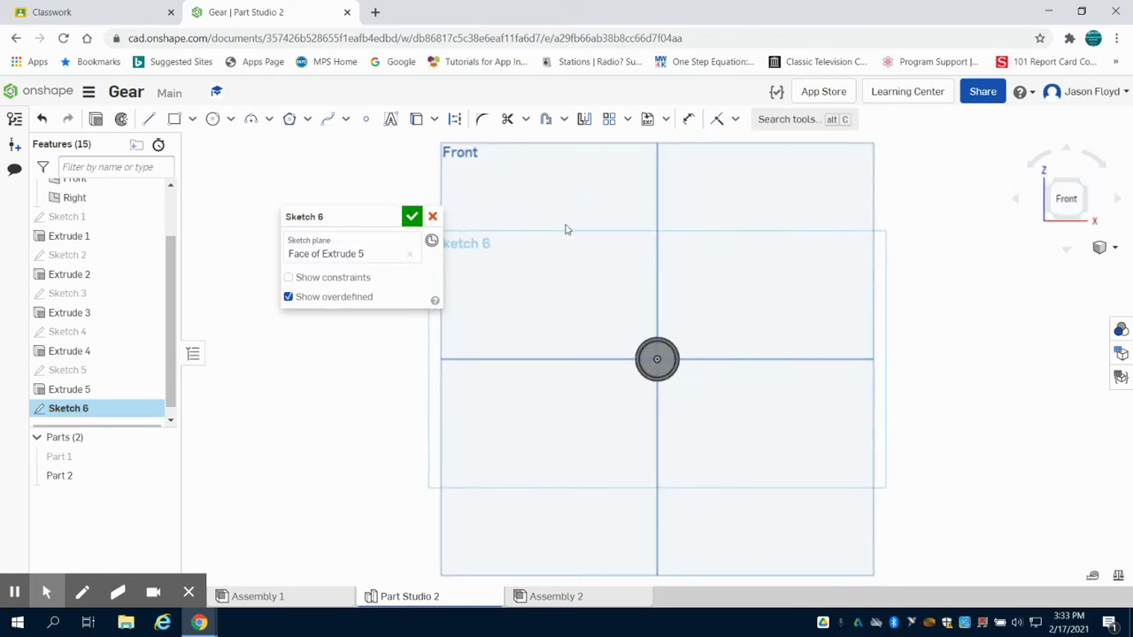
click(212, 119)
click(656, 358)
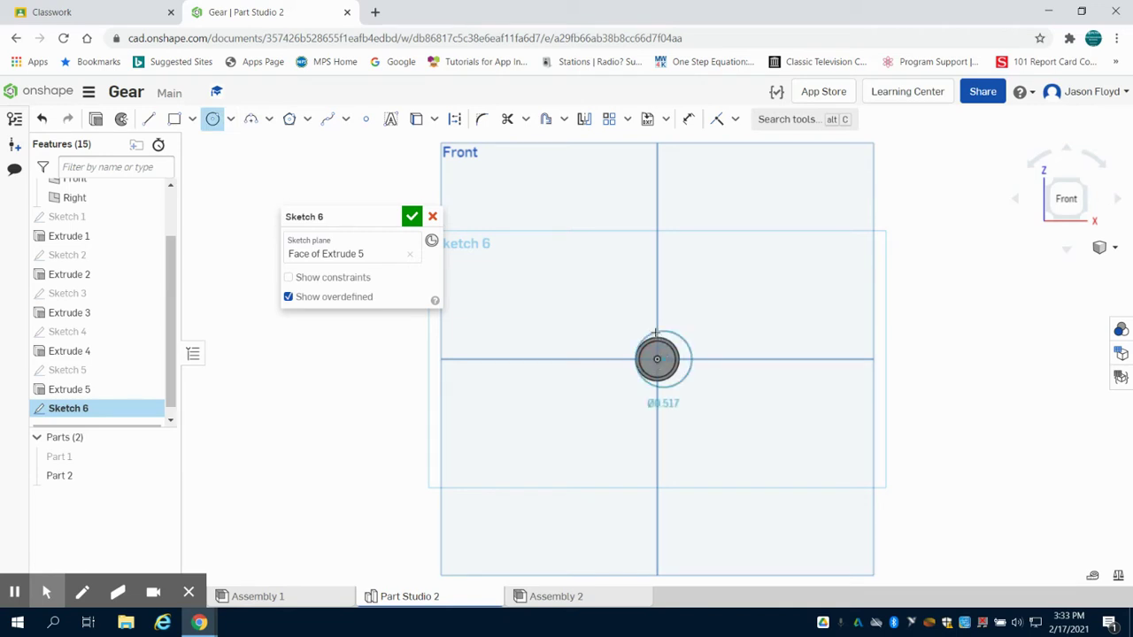
right_click(657, 331)
click(402, 214)
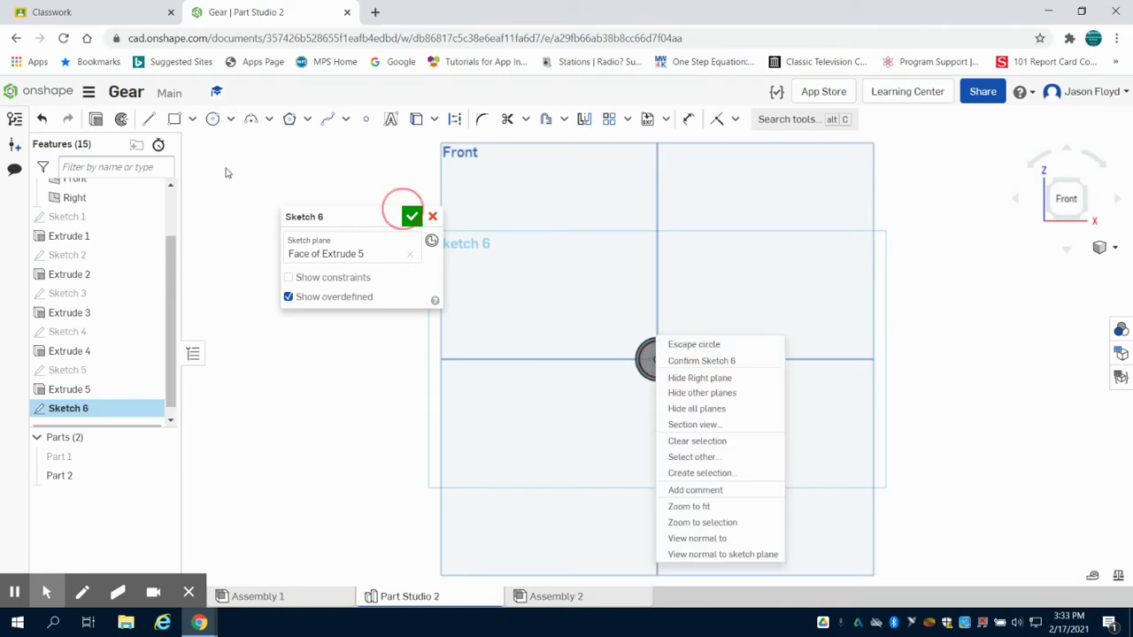
key(c)
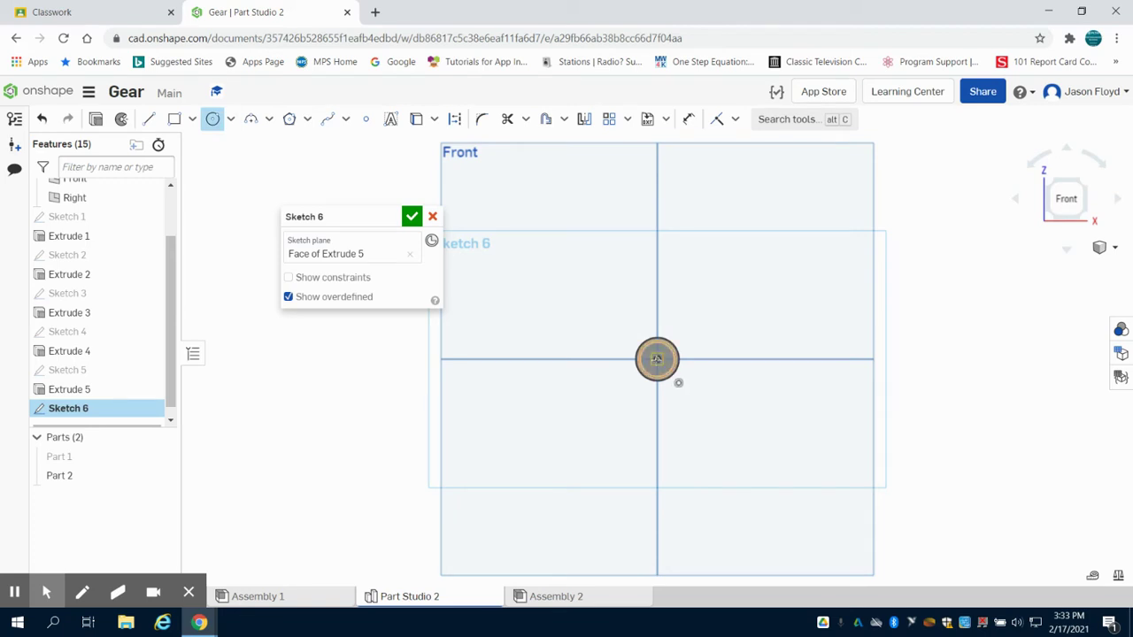
click(657, 359)
click(654, 329)
text(0.6)
key(Return)
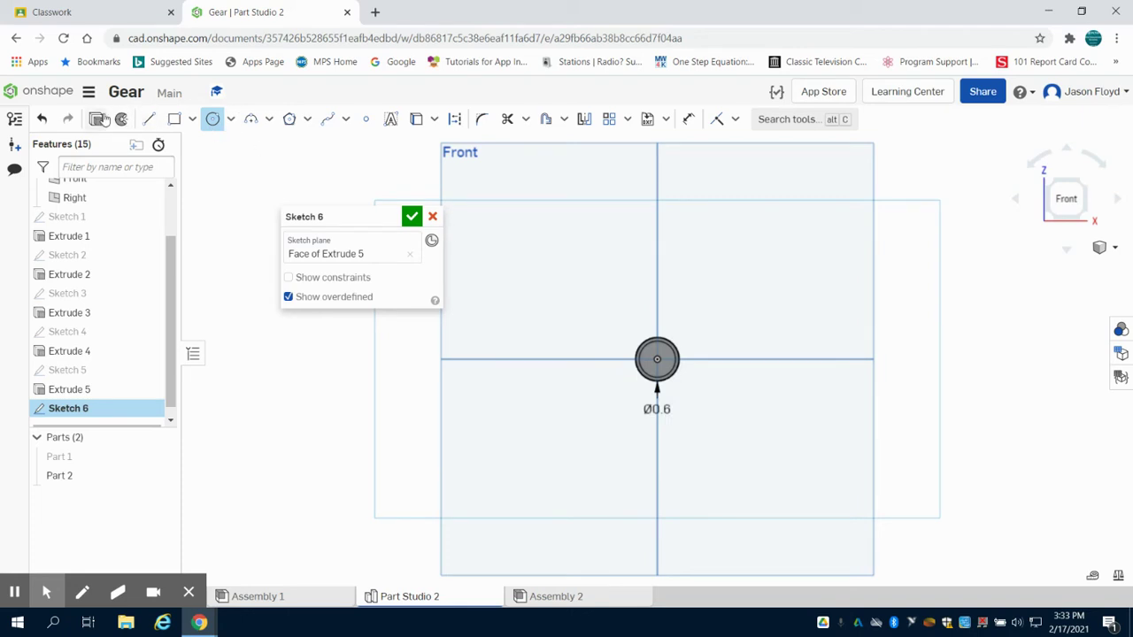
Extrude the circle 0.5 in with Add, forming a boss on Part 2.
key(Return)
key(shift+e)
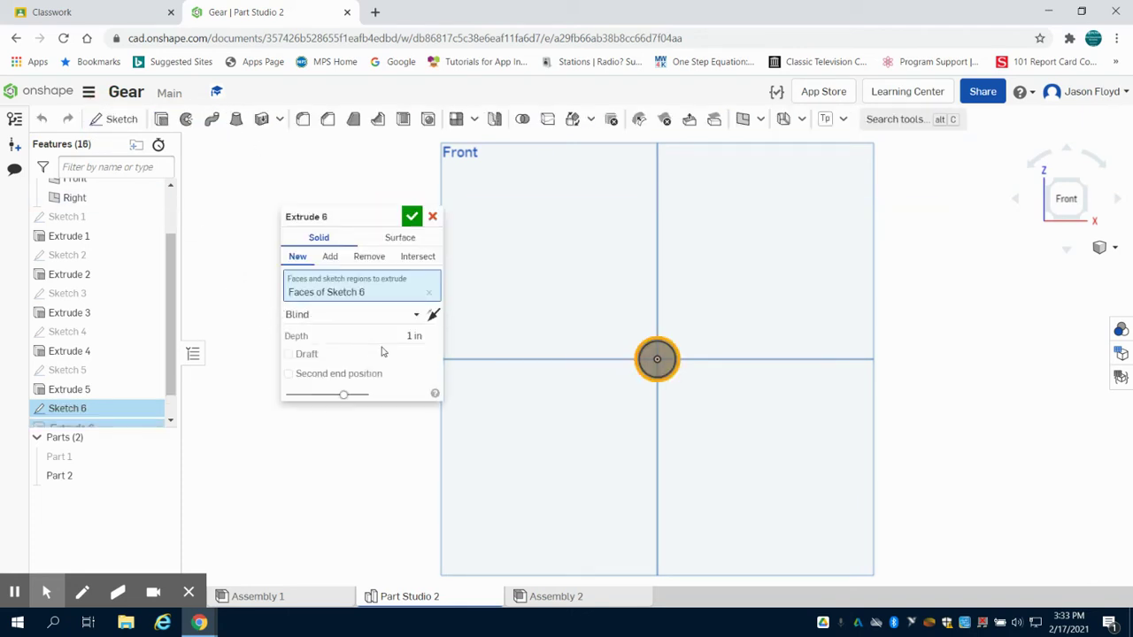
click(381, 341)
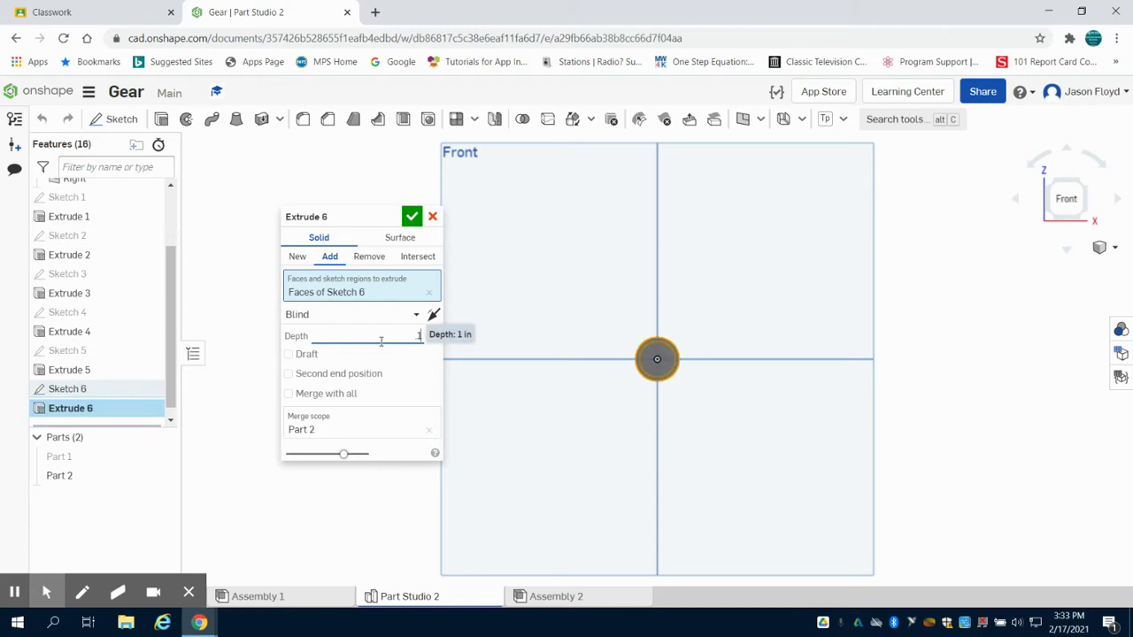
text(0.5)
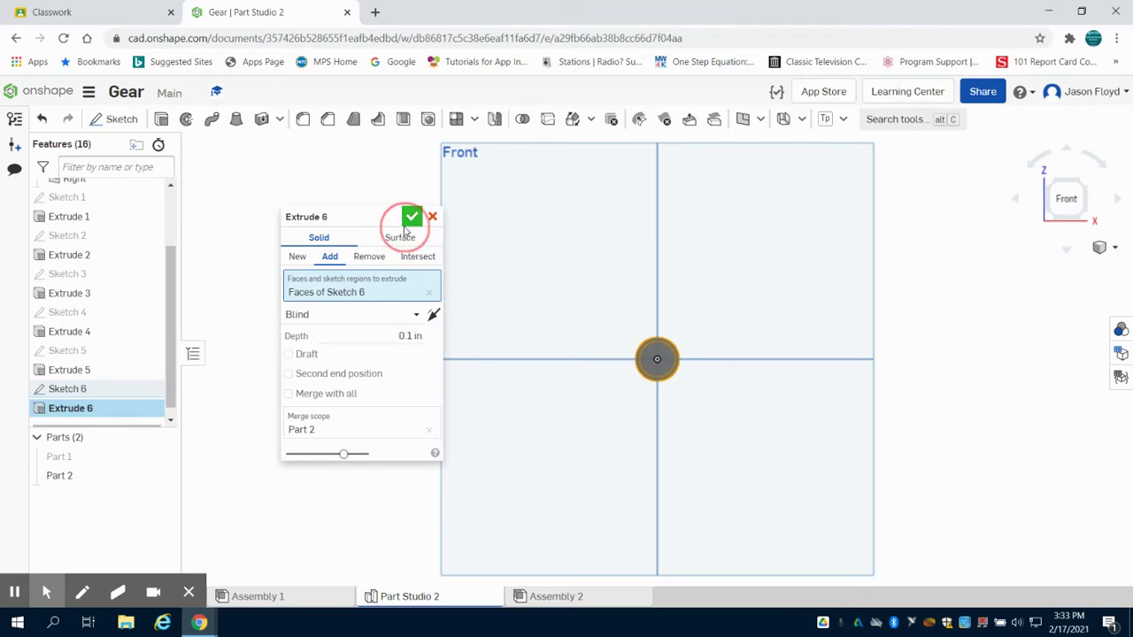
click(413, 216)
click(1080, 183)
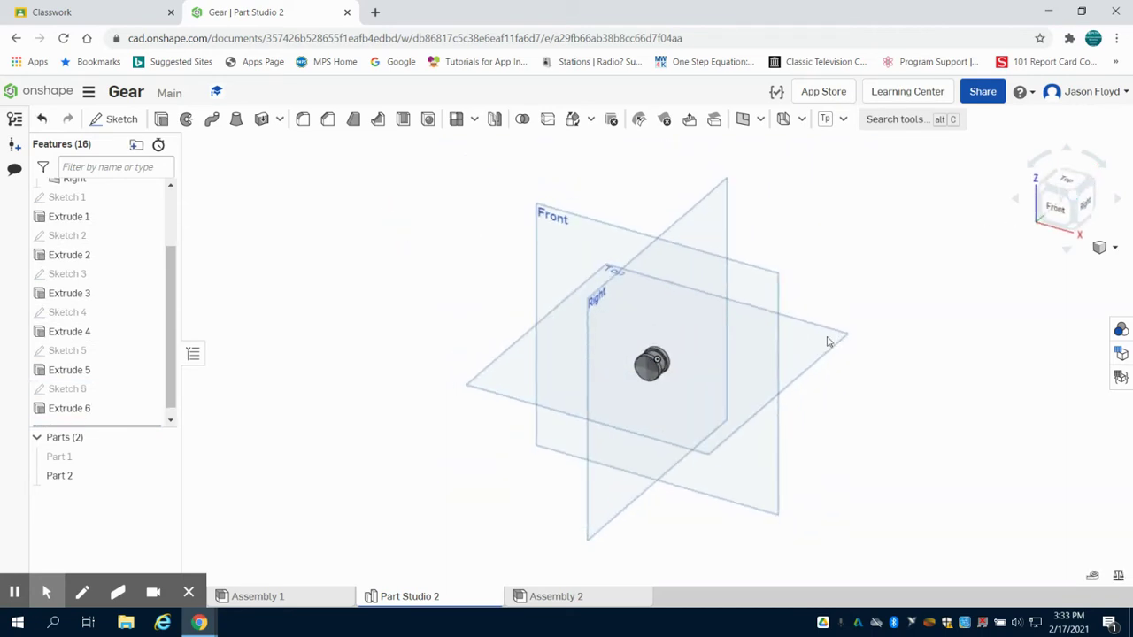
scroll(670, 376, up, 5)
scroll(495, 462, down, 1)
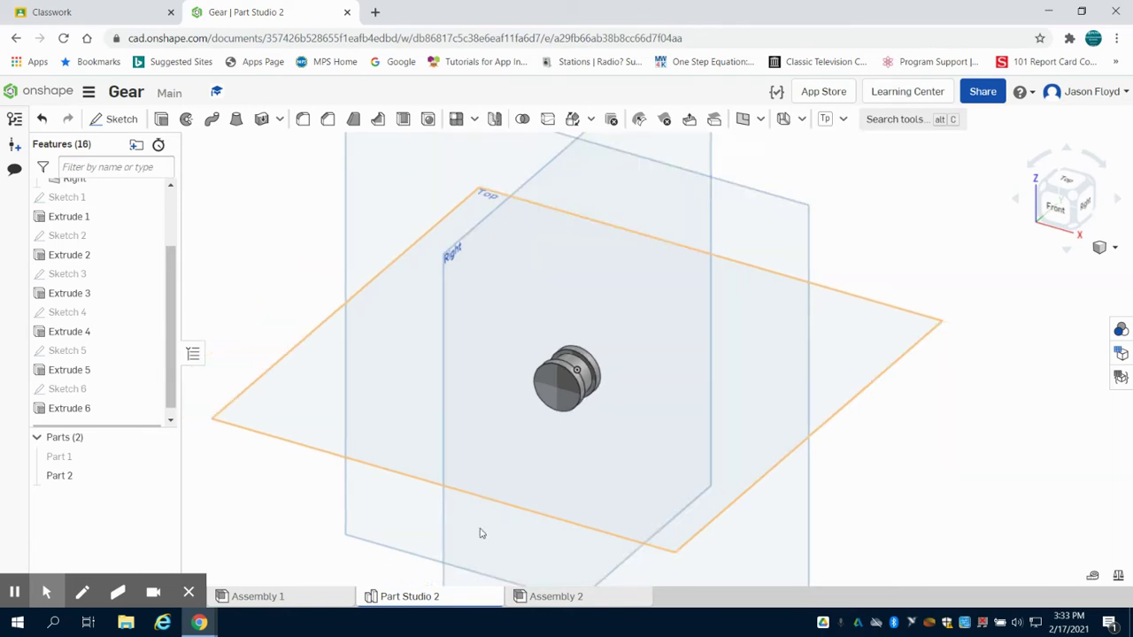
Open Assembly 2 and make a first insertion of Part Studio 2, then cancel it.
click(585, 605)
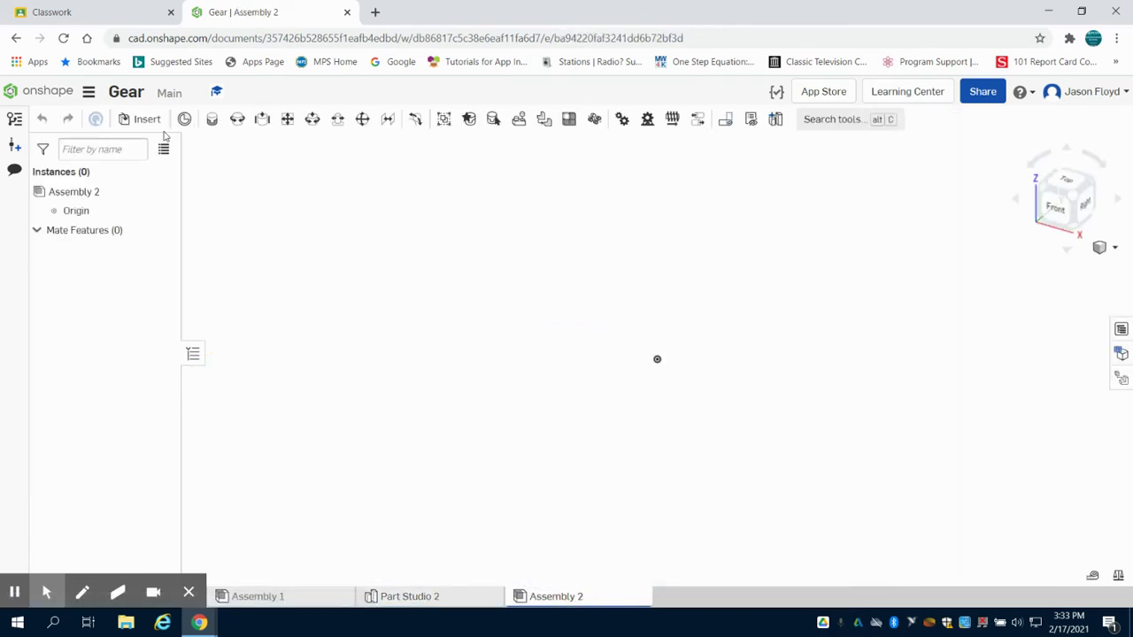
click(147, 117)
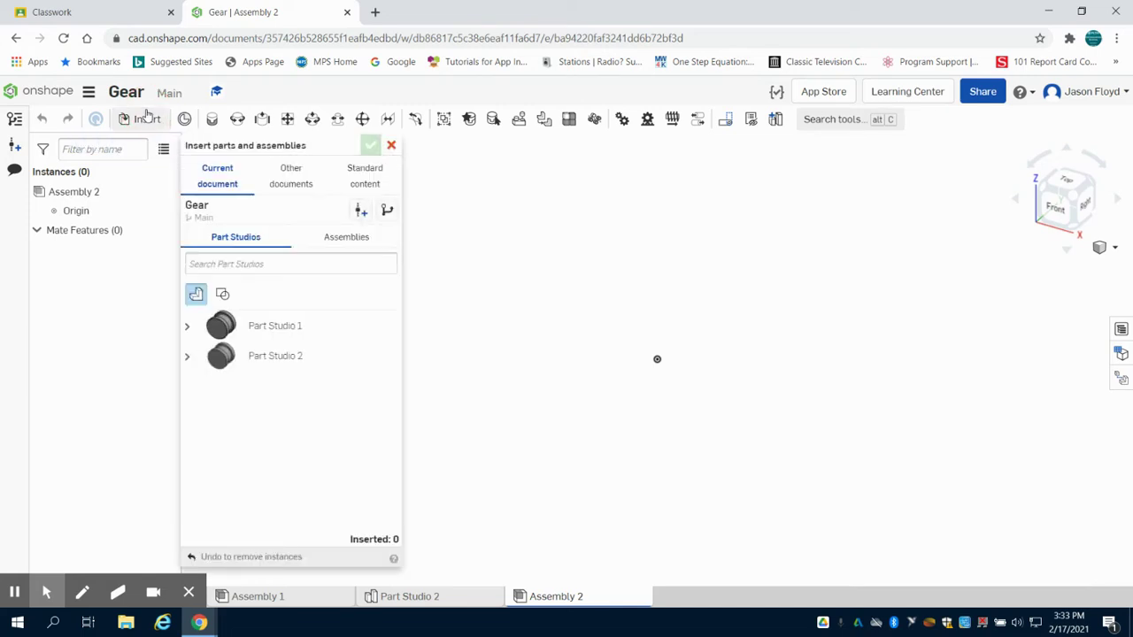
click(233, 360)
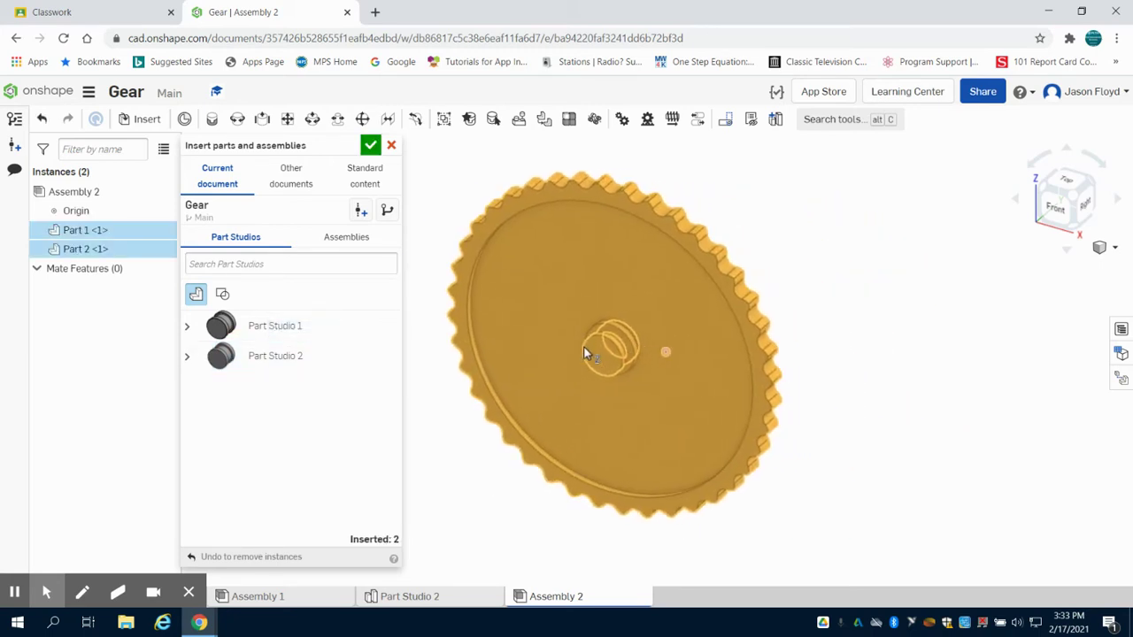
click(571, 406)
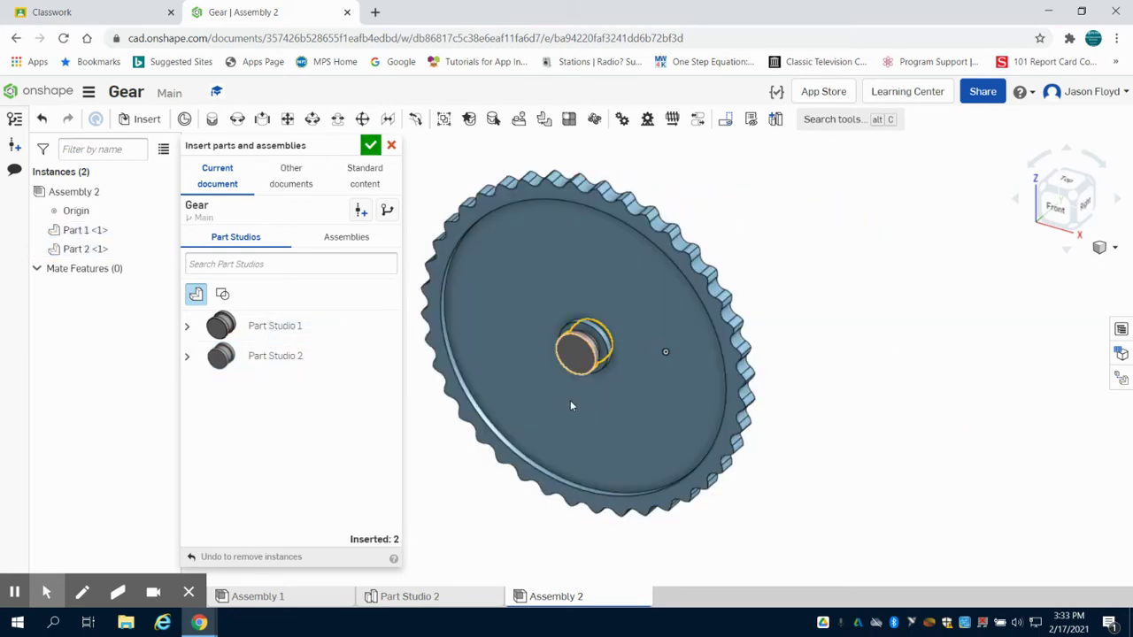
click(390, 146)
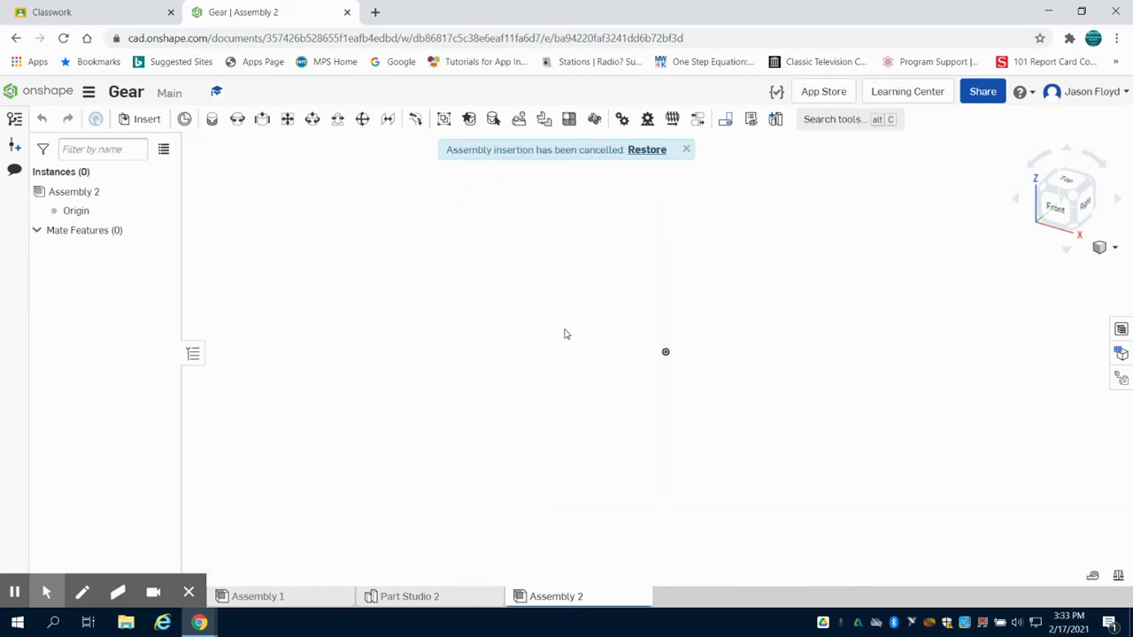
Insert Part 1 and Part 2 from Part Studio 2 and drag the hub clear of the gear's bore.
click(144, 118)
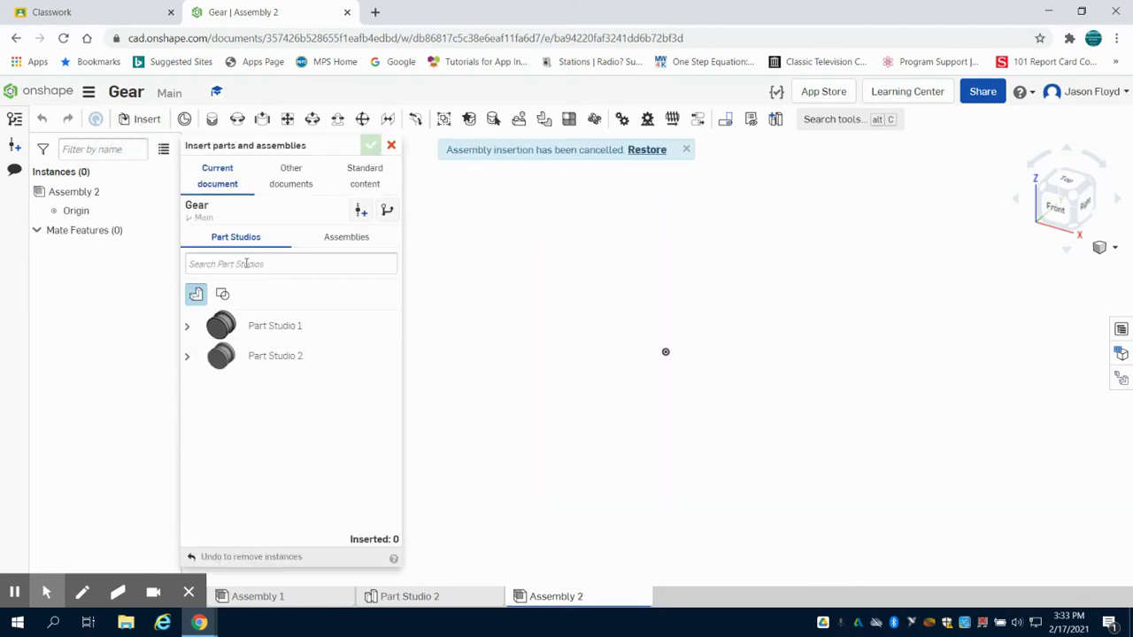
click(256, 327)
click(253, 354)
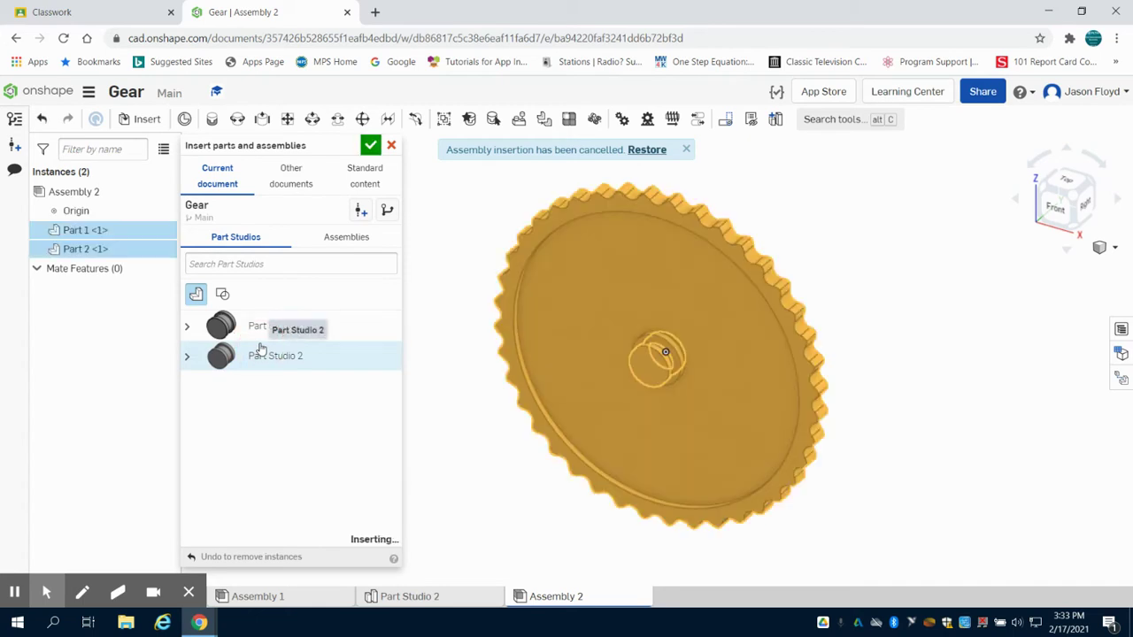
click(477, 356)
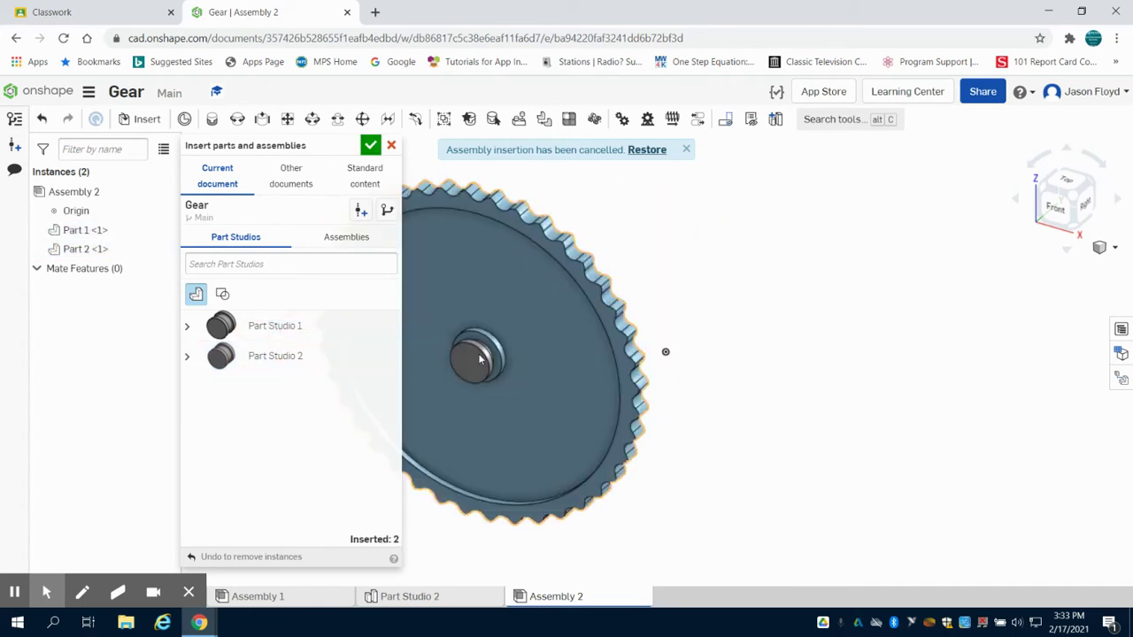
click(370, 144)
drag(467, 372, 290, 298)
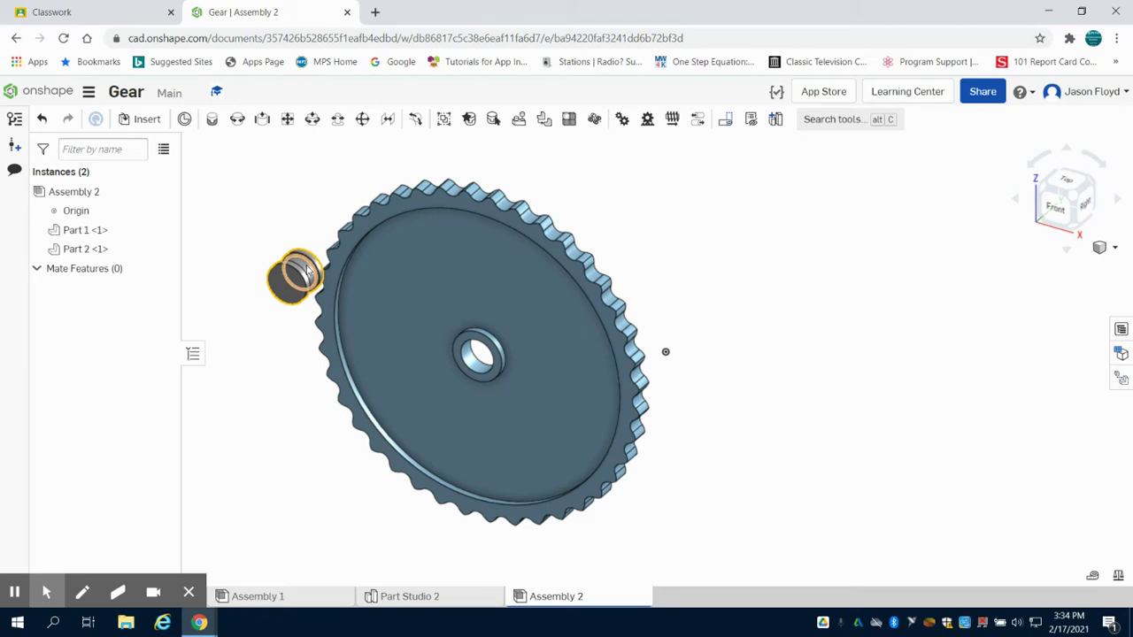
Undo, move the gear away from the hub, and fix the hub part in place.
key(ctrl+z)
key(ctrl+z)
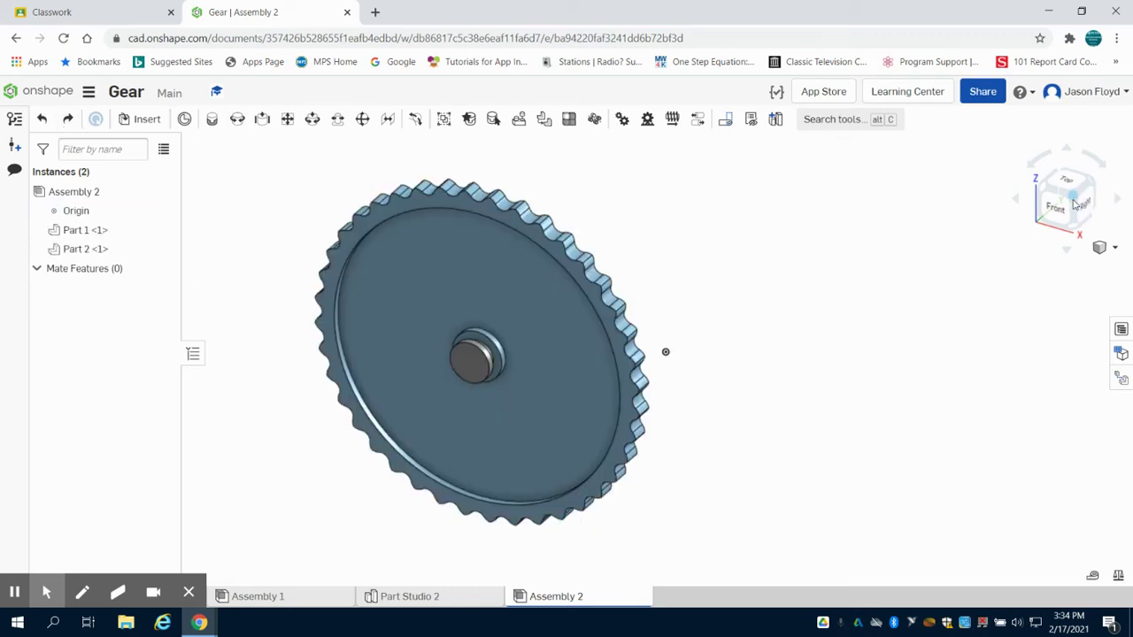
drag(549, 339, 795, 330)
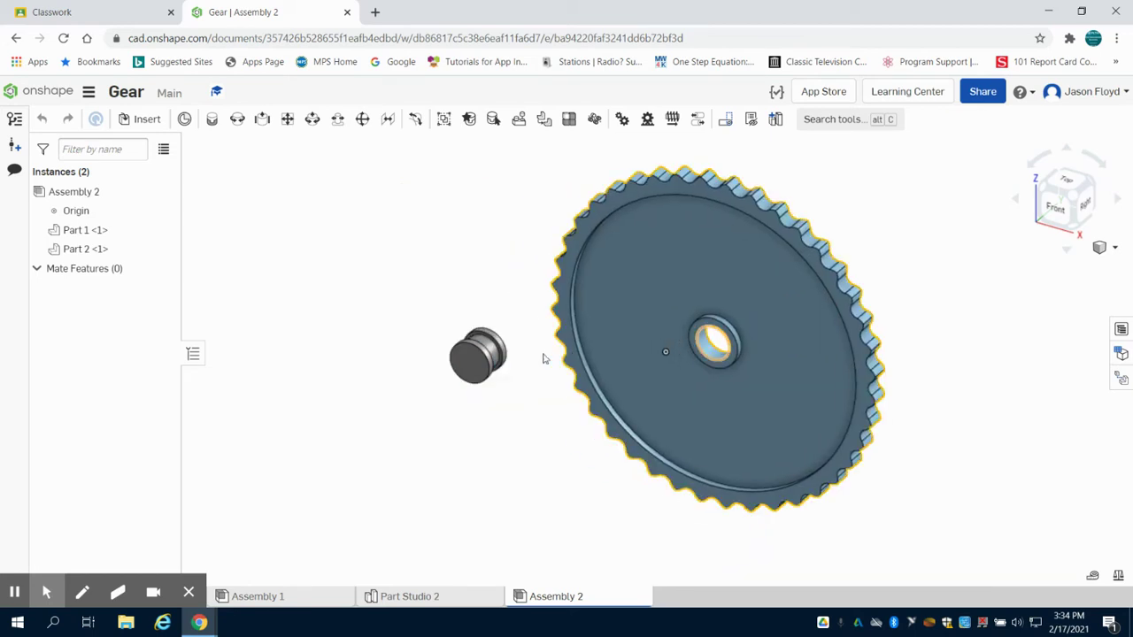
right_click(478, 368)
click(531, 218)
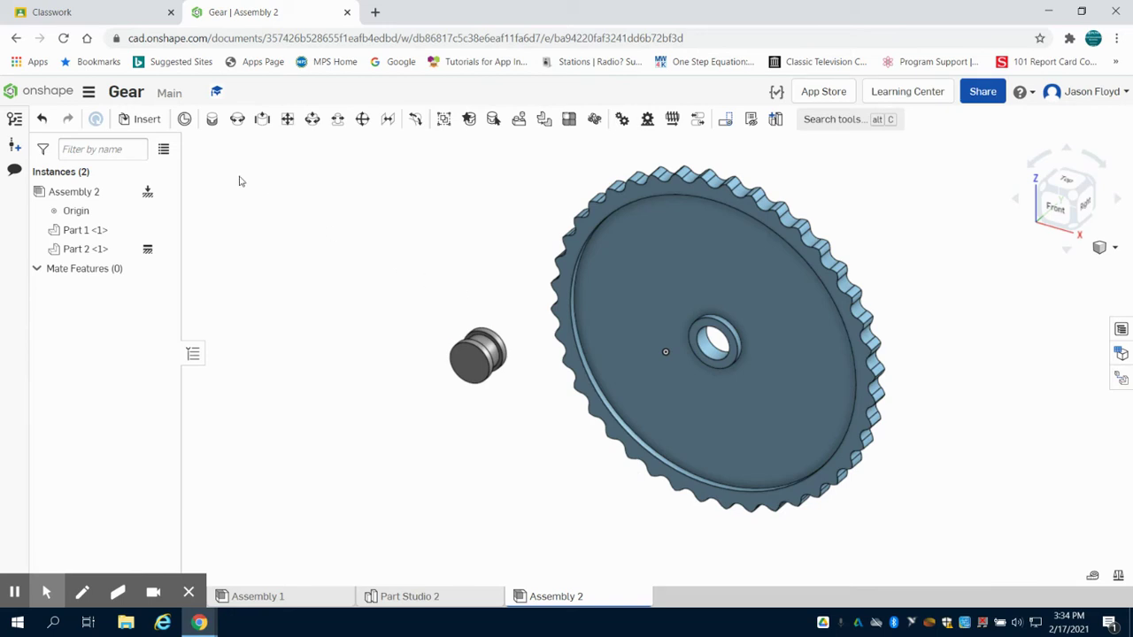
Add Revolute 1 between the shaft and the gear's centre hole, then spin the gear to test it.
click(237, 119)
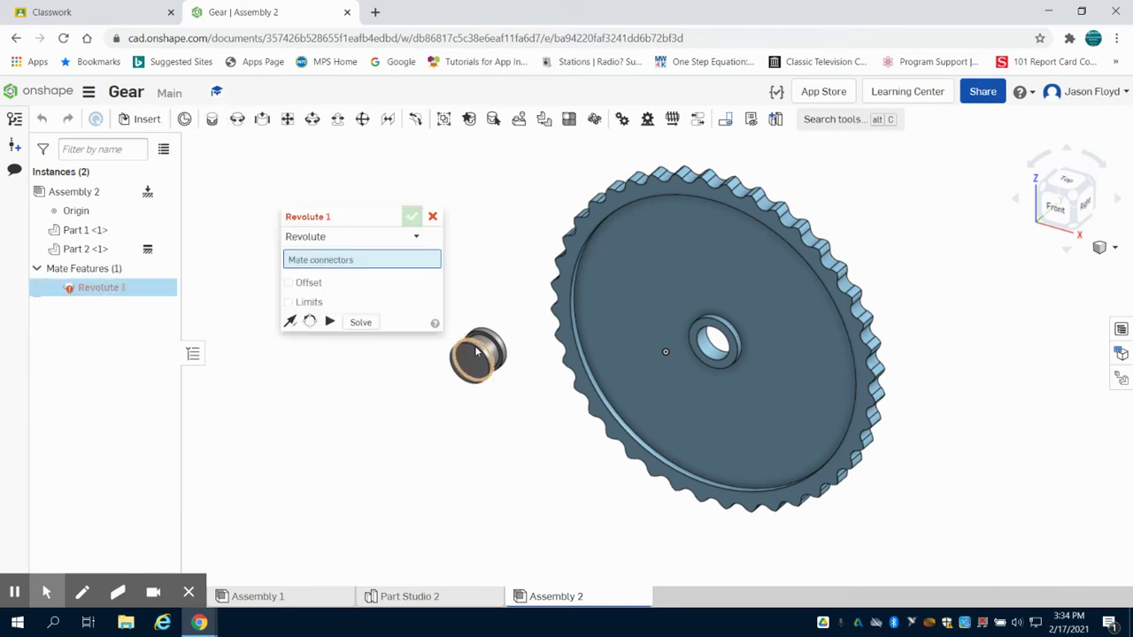
scroll(476, 352, up, 5)
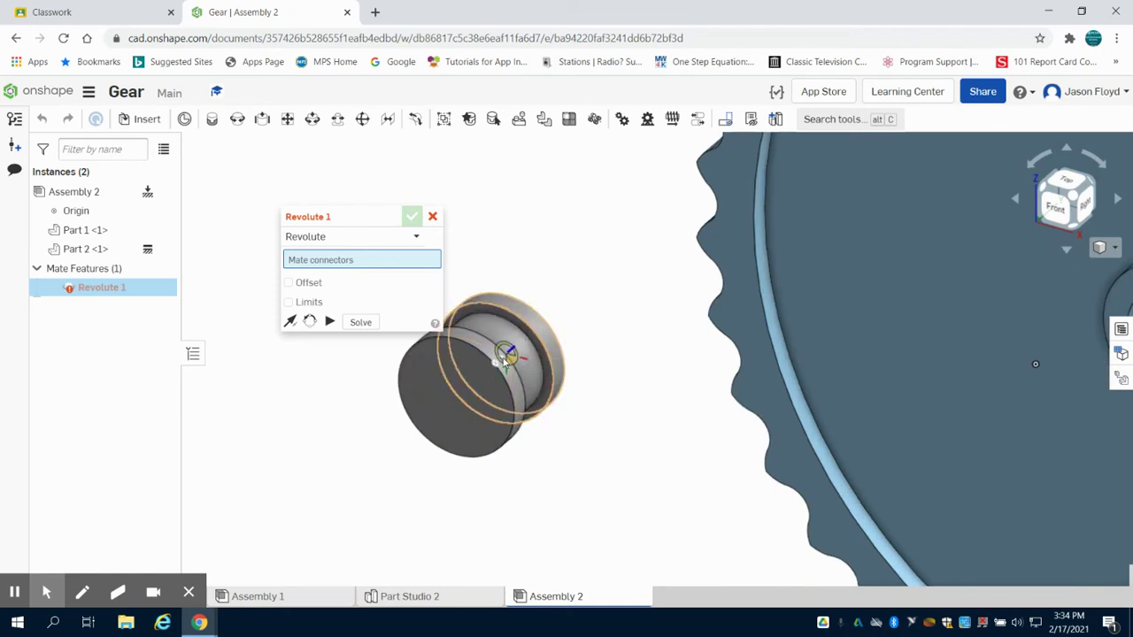
click(503, 360)
scroll(584, 361, down, 4)
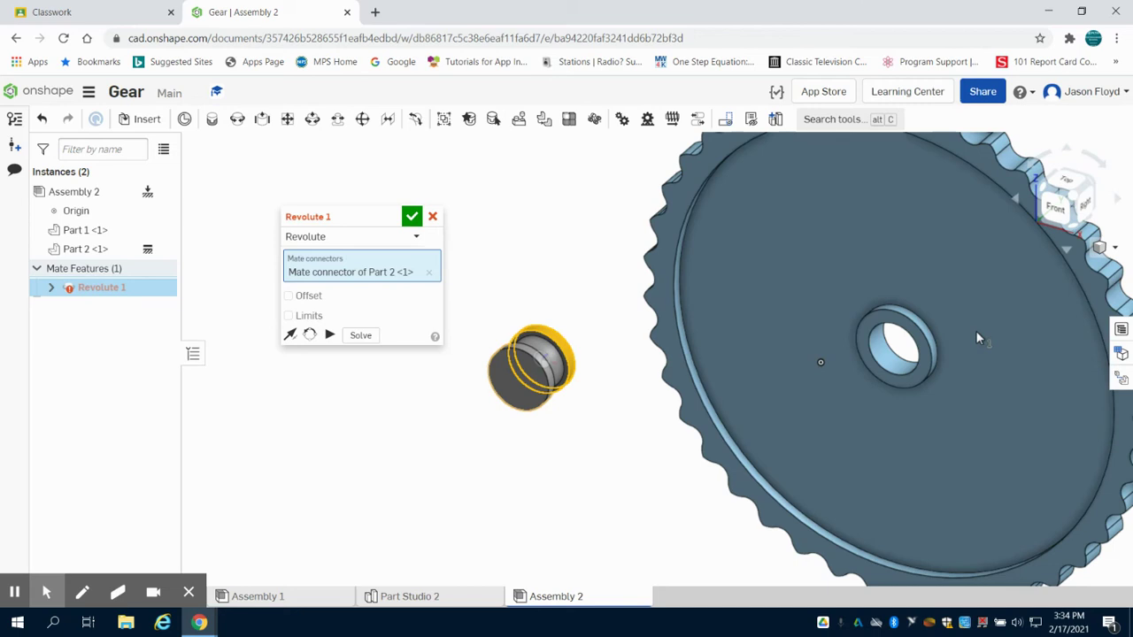
scroll(896, 343, up, 5)
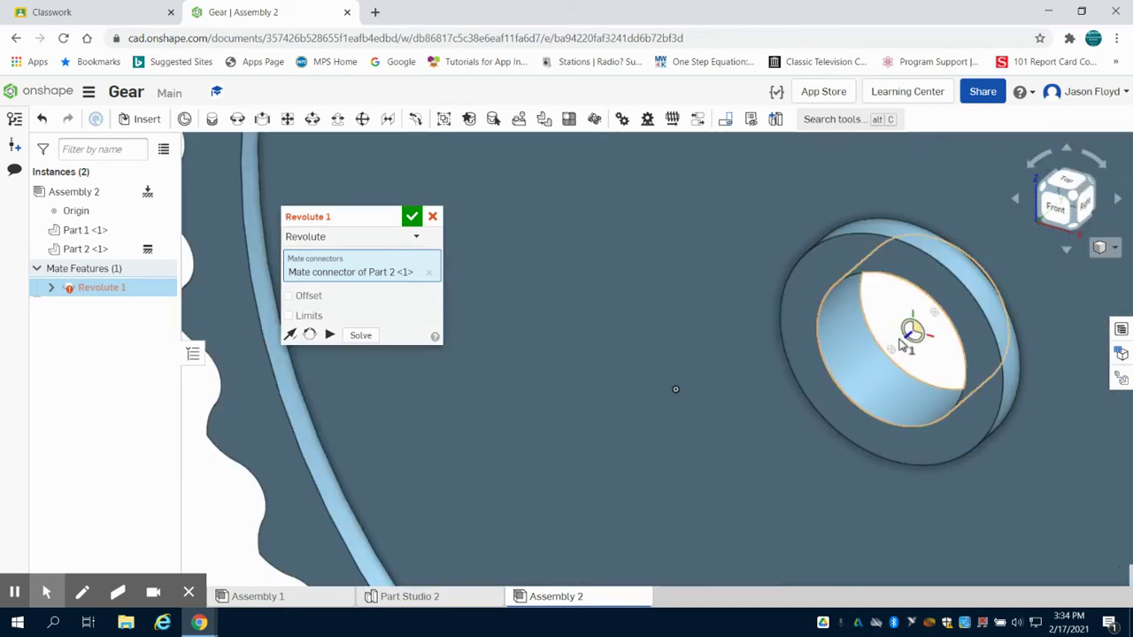
click(905, 344)
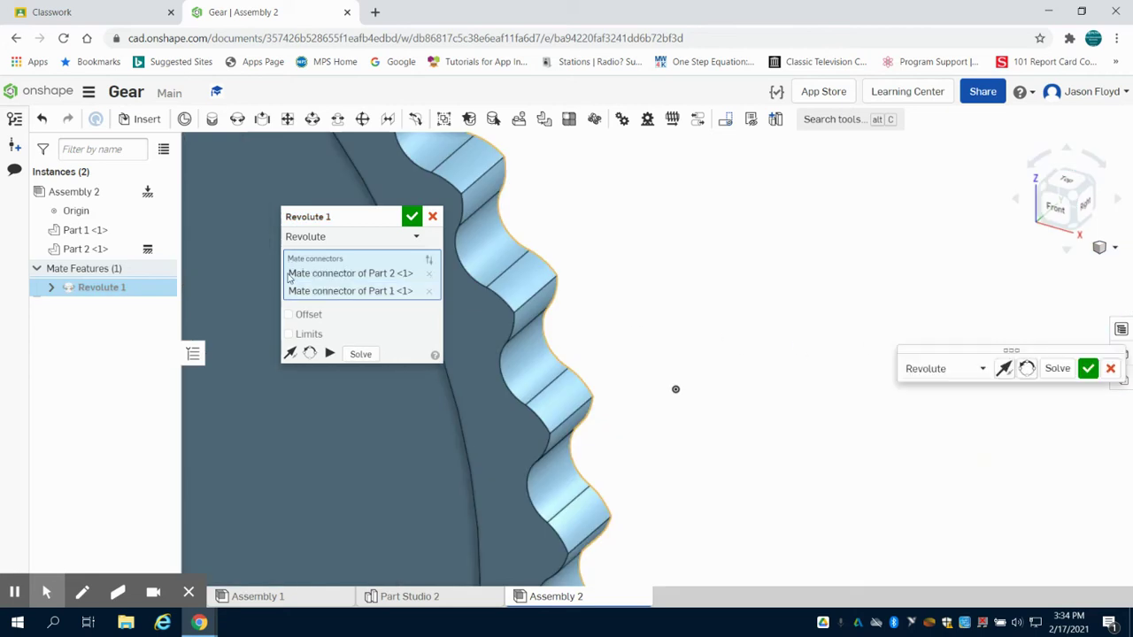
click(413, 218)
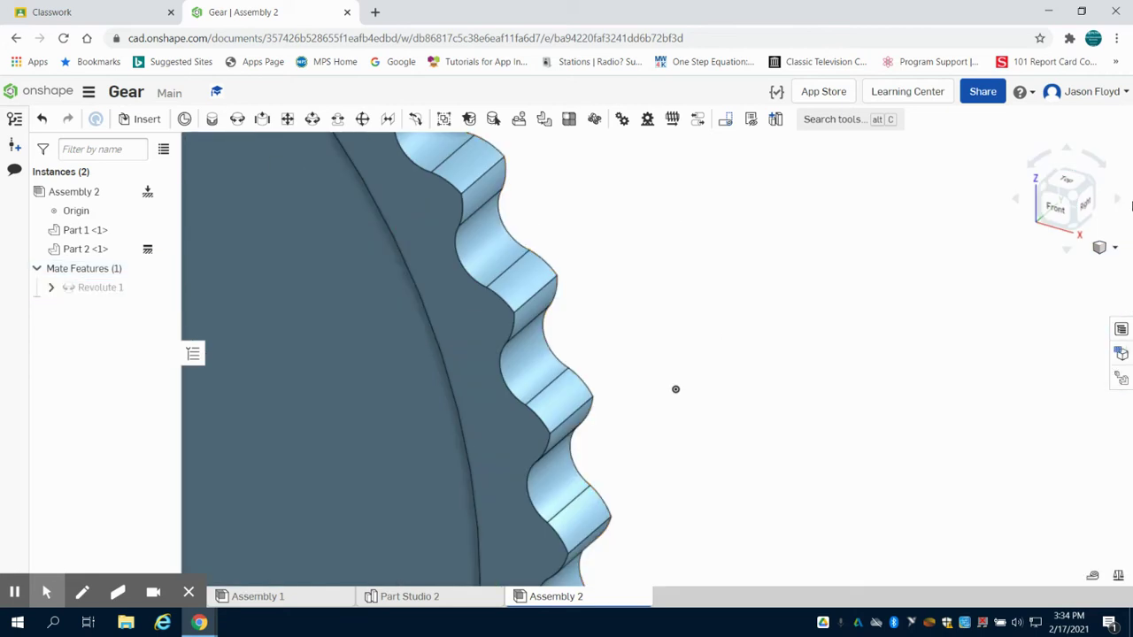
key(f)
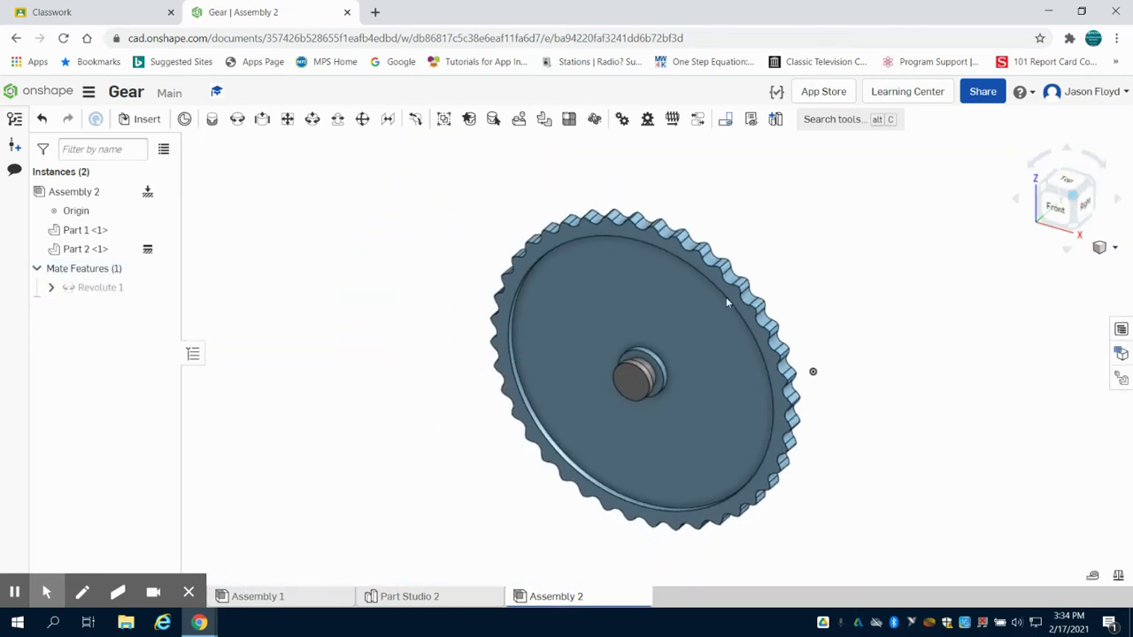
drag(673, 292, 496, 415)
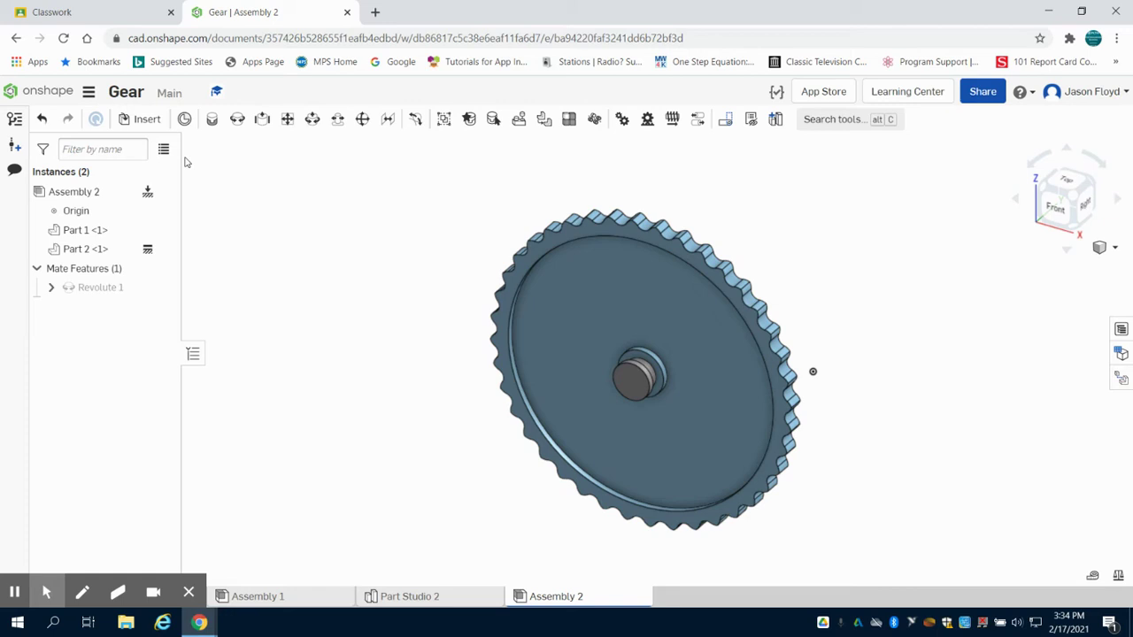
Insert a second gear and shaft from Part Studio 2 to the right of the first.
click(144, 119)
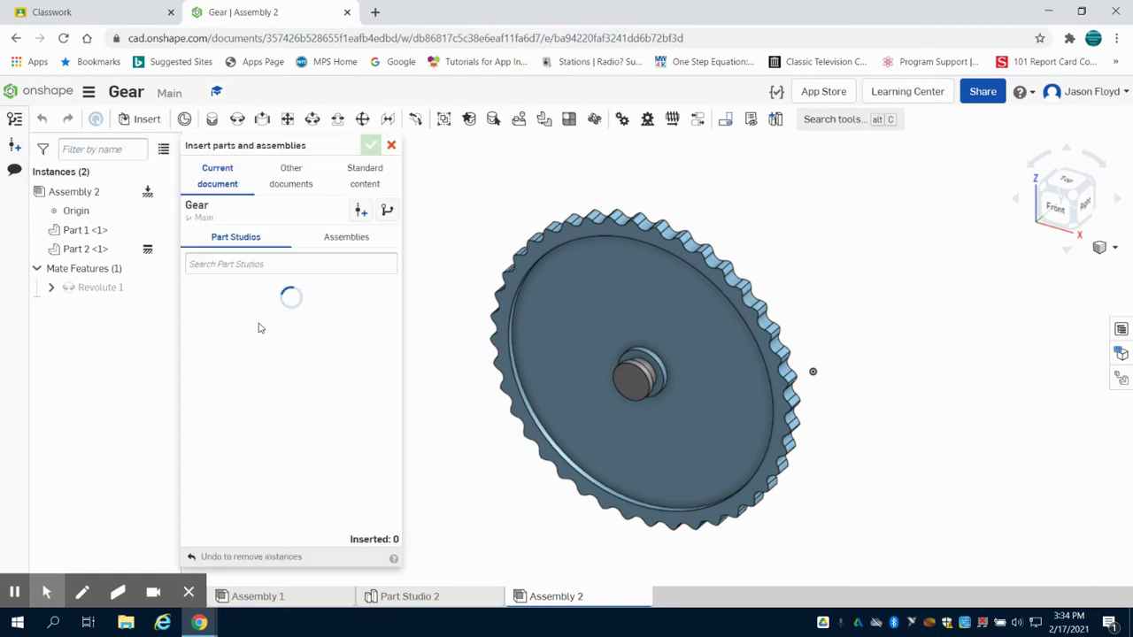
click(270, 356)
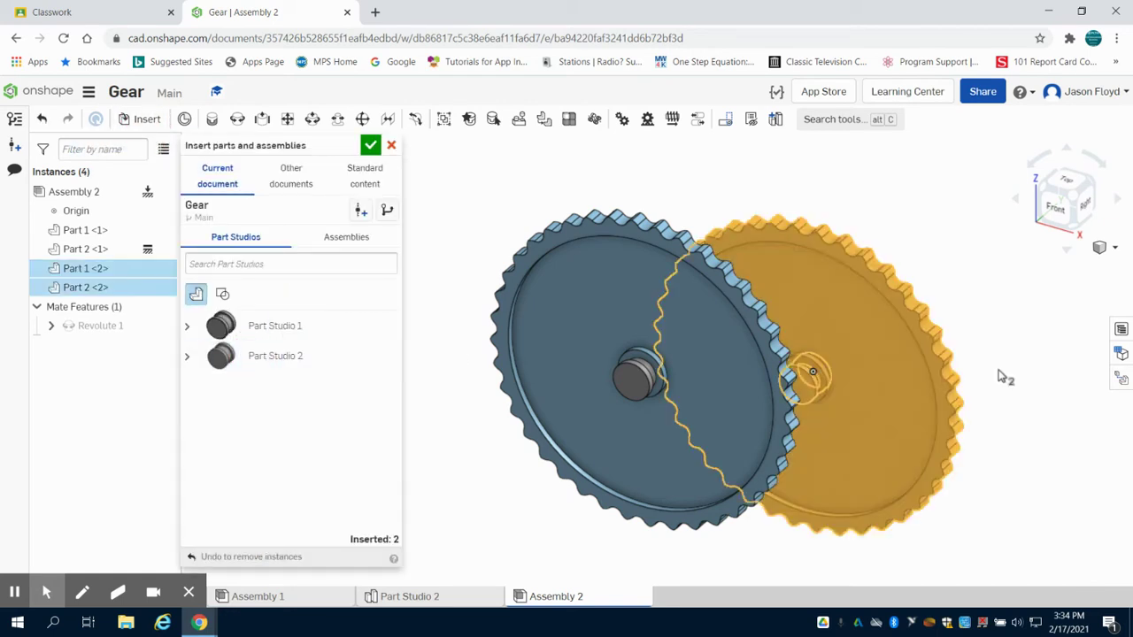
click(1026, 414)
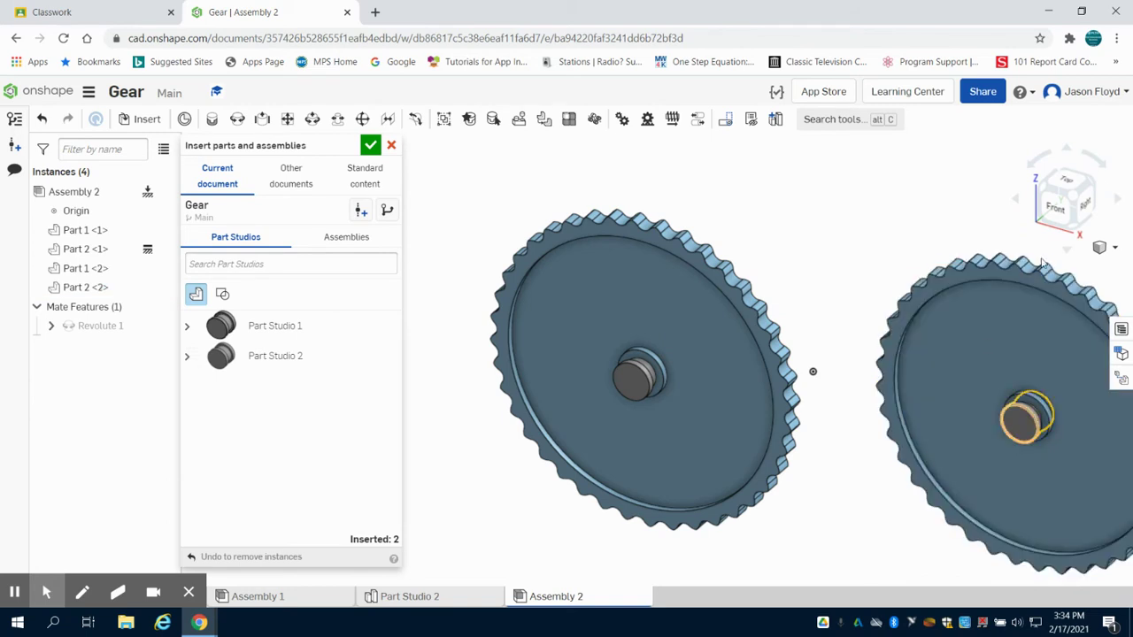
scroll(763, 276, down, 2)
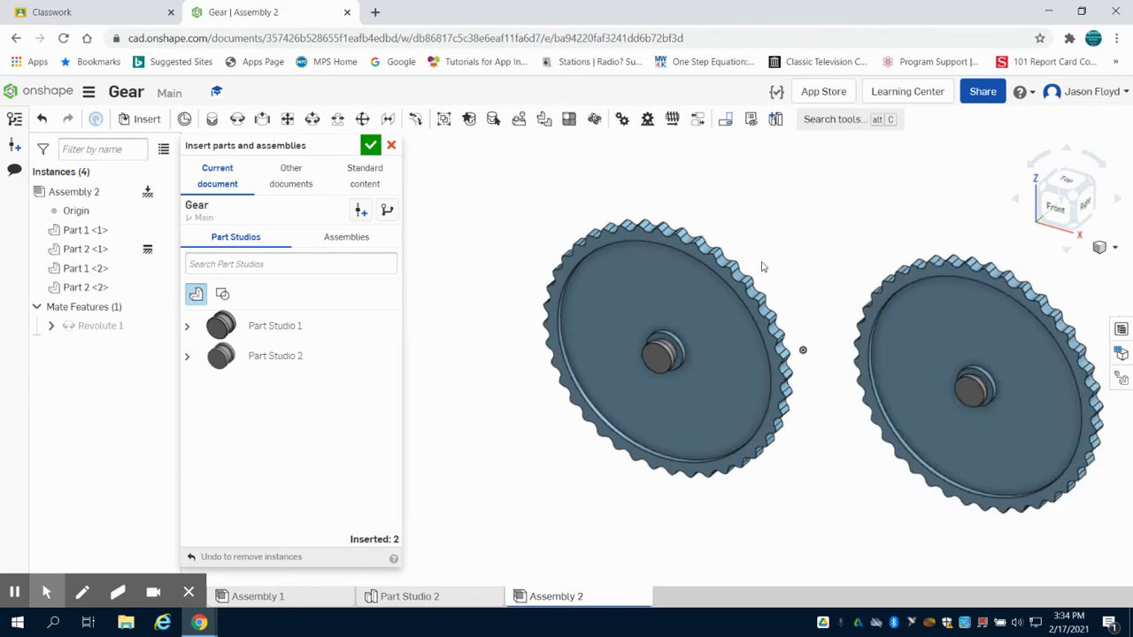
In Right view, pull the second shaft out of its gear and place it between the gears.
click(370, 145)
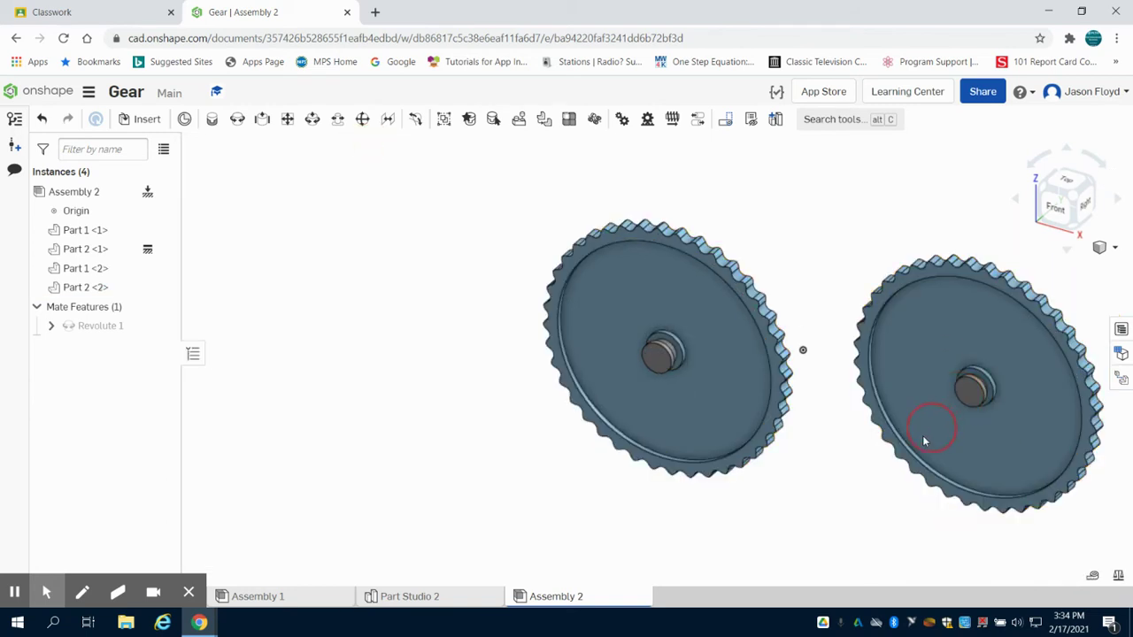
drag(923, 440, 893, 452)
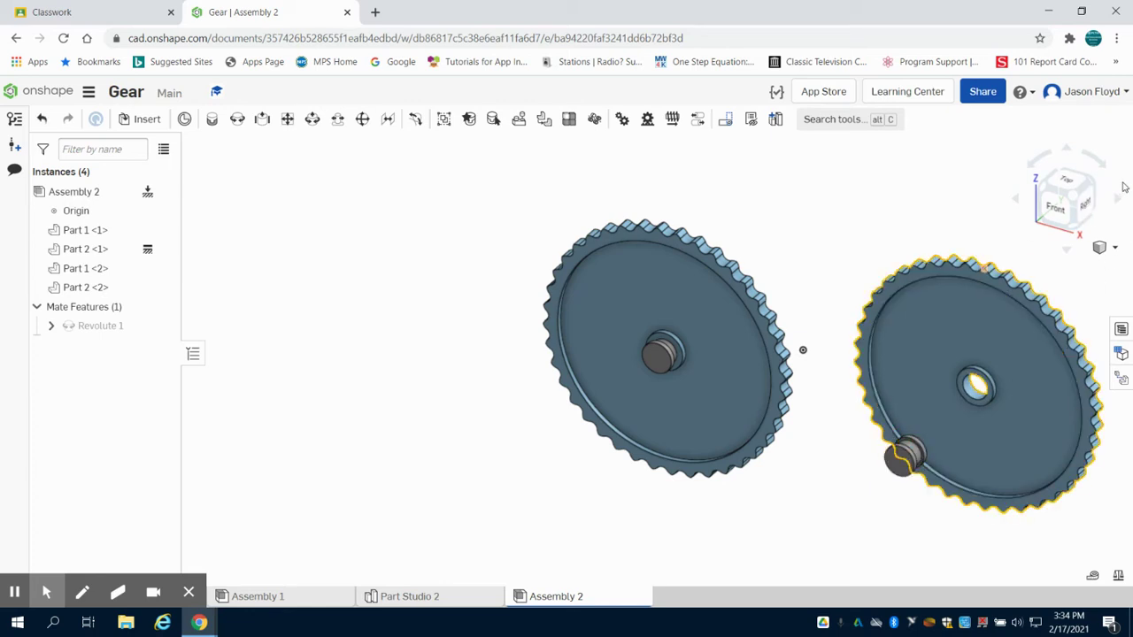
click(1085, 203)
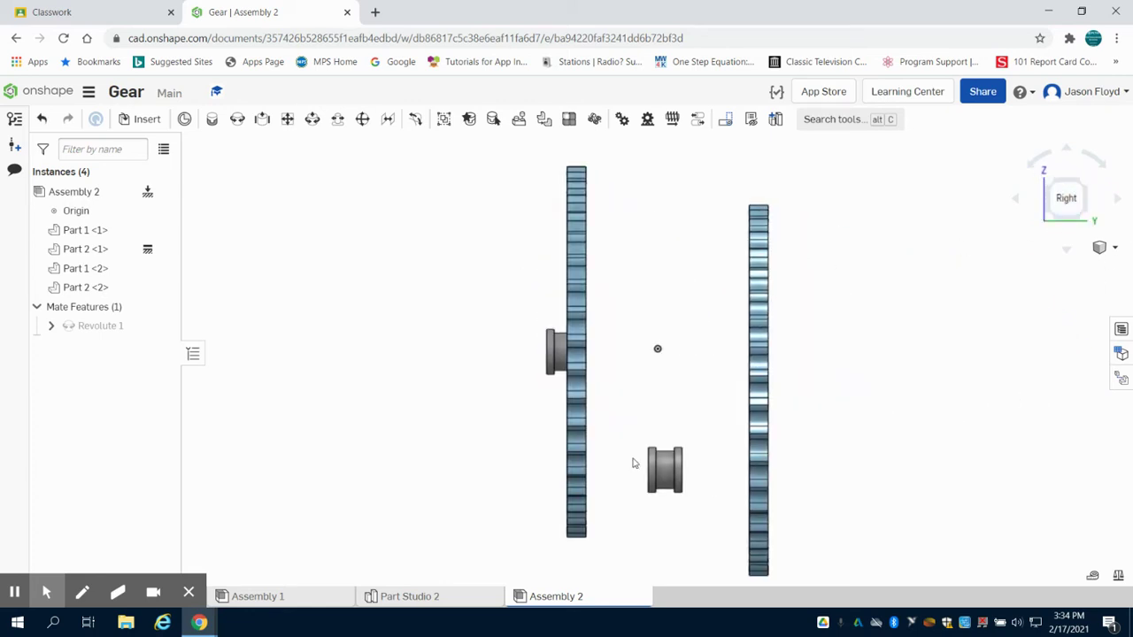
drag(663, 469, 897, 301)
drag(762, 345, 711, 307)
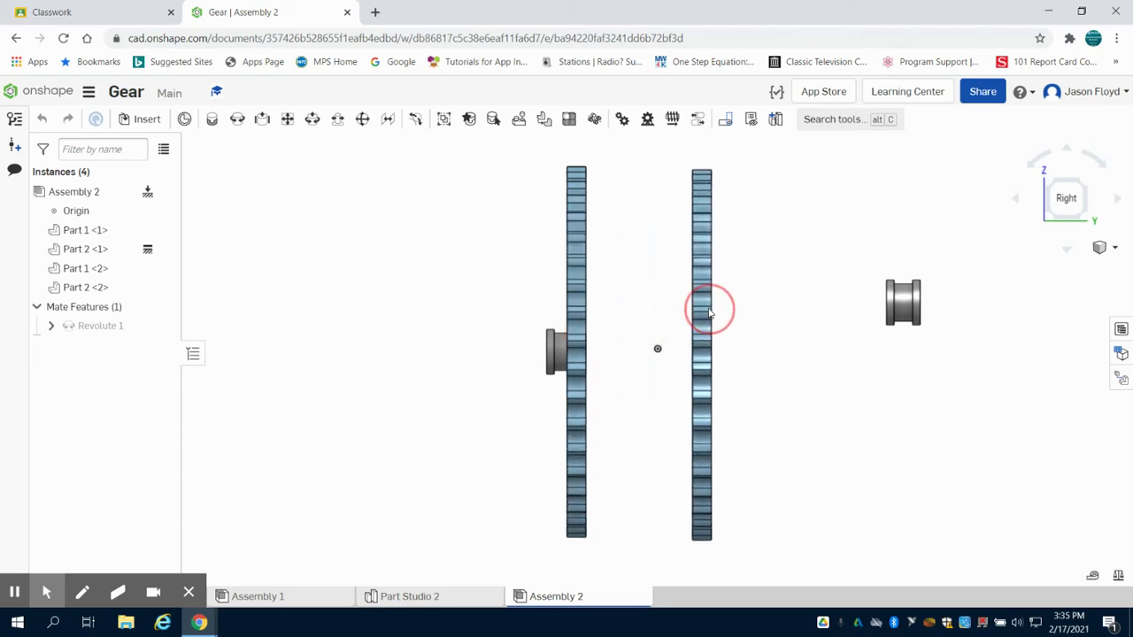
click(893, 314)
drag(894, 314, 617, 339)
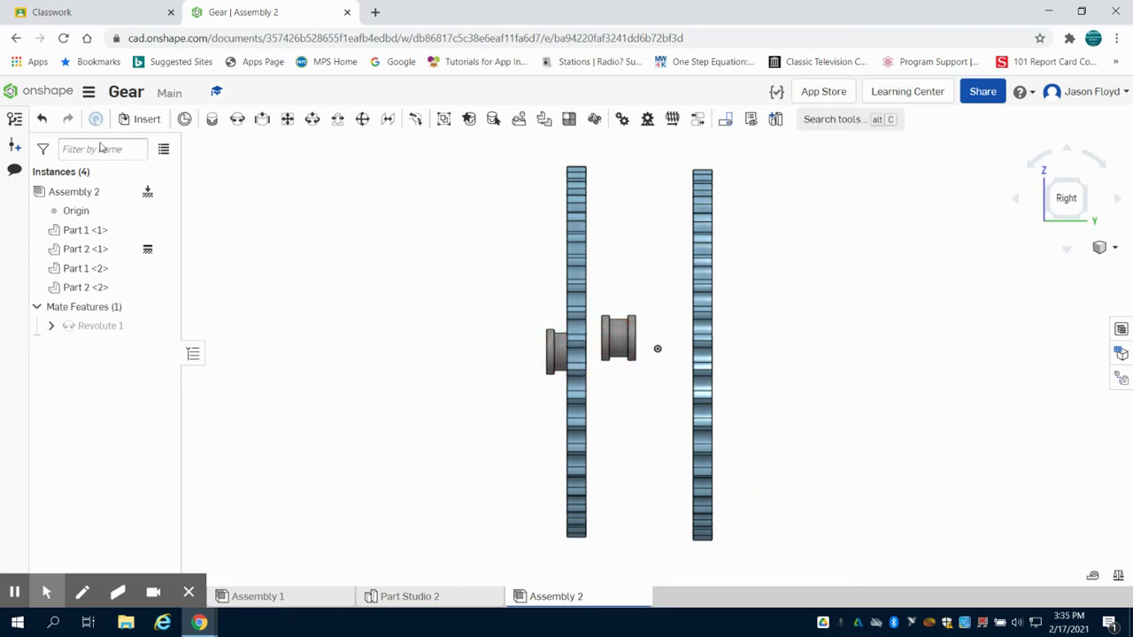
Create Revolute 2 joining the second shaft's connector to the second gear's centre hole.
click(237, 119)
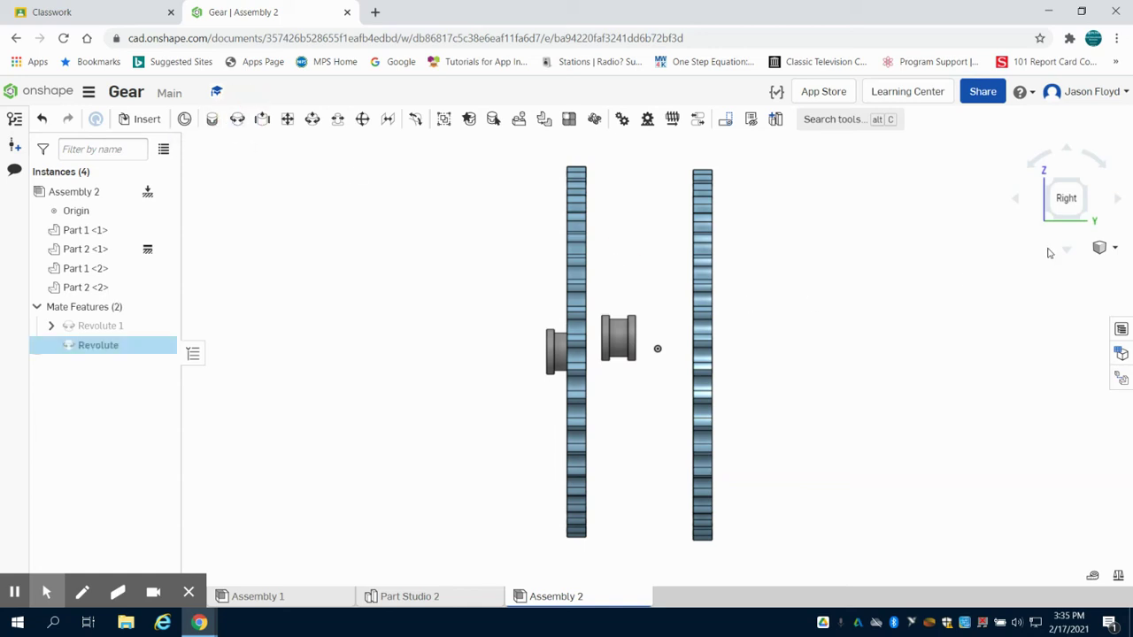
right_drag(968, 281, 1034, 292)
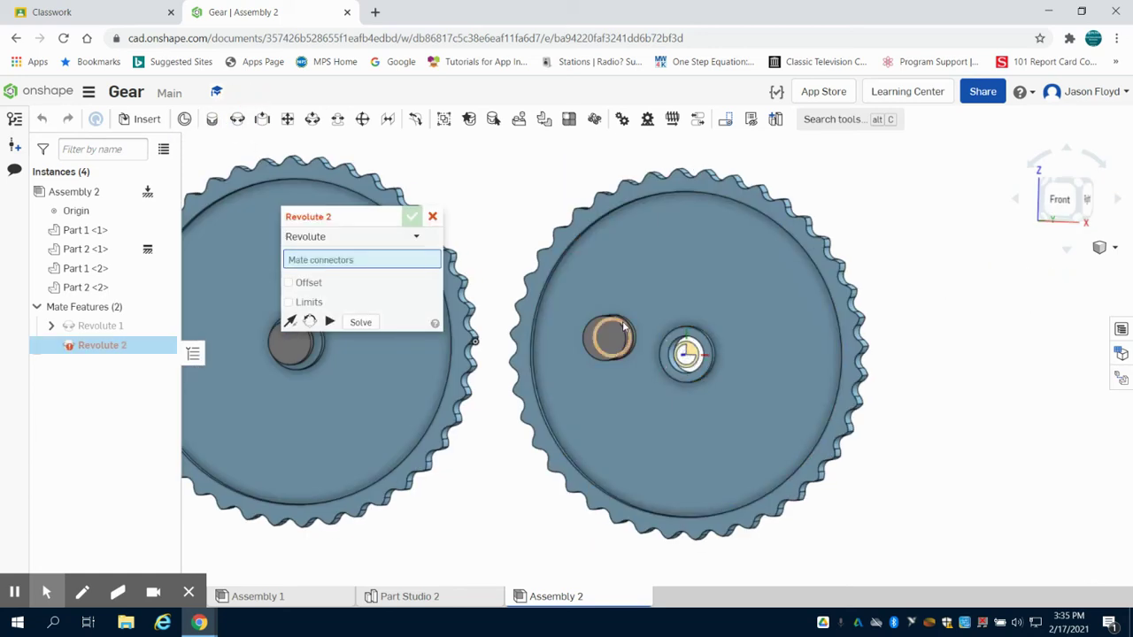
scroll(615, 343, up, 3)
right_drag(892, 283, 607, 344)
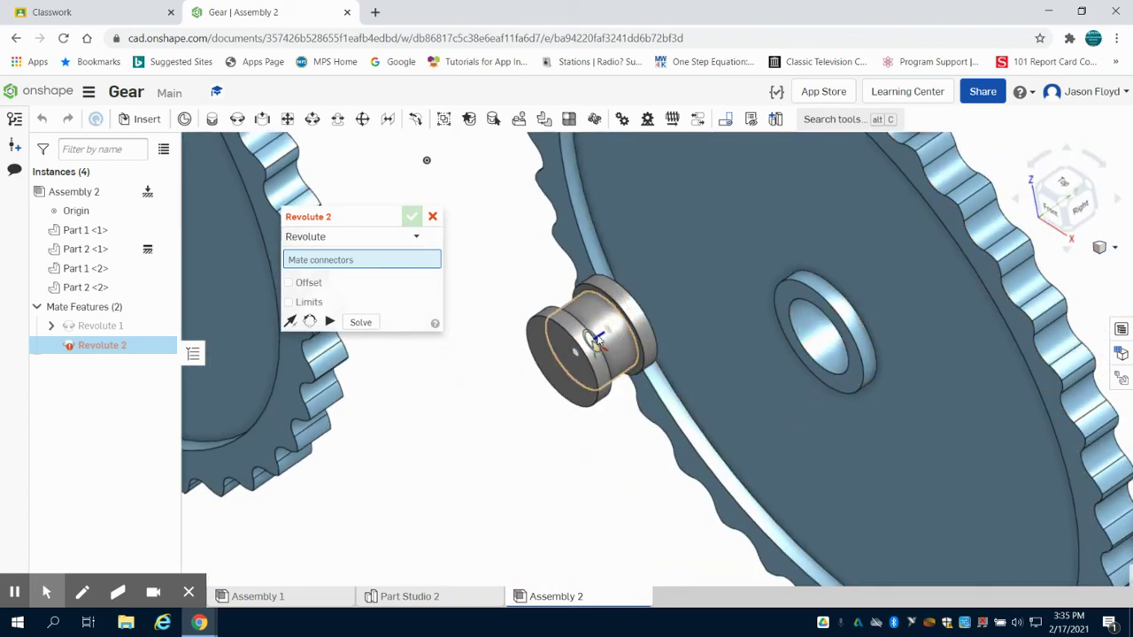
click(608, 344)
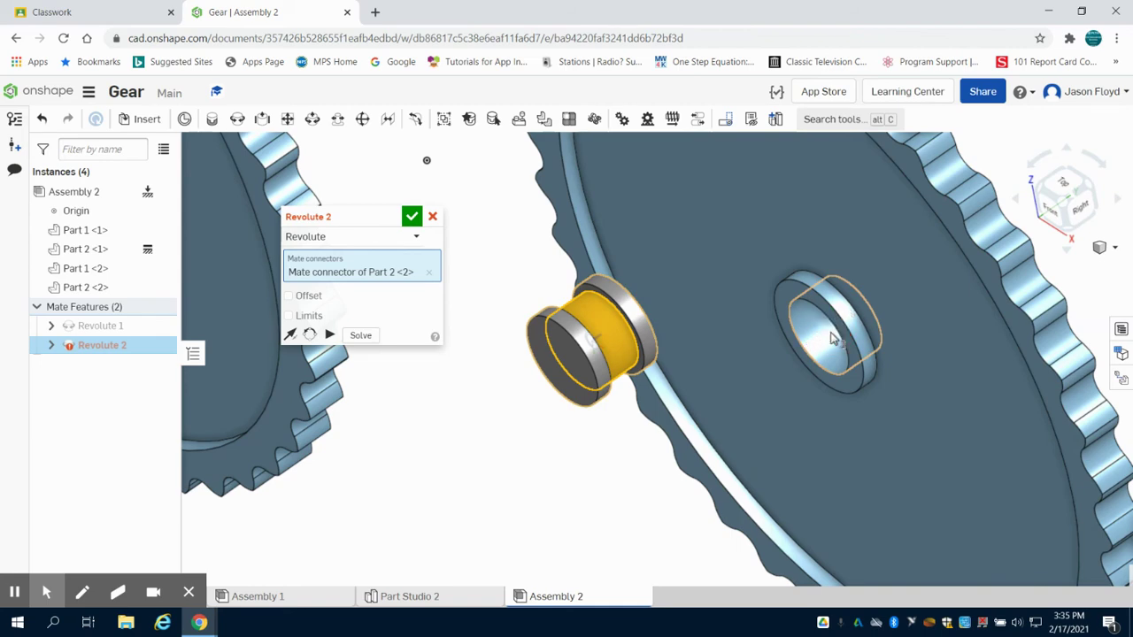
click(832, 339)
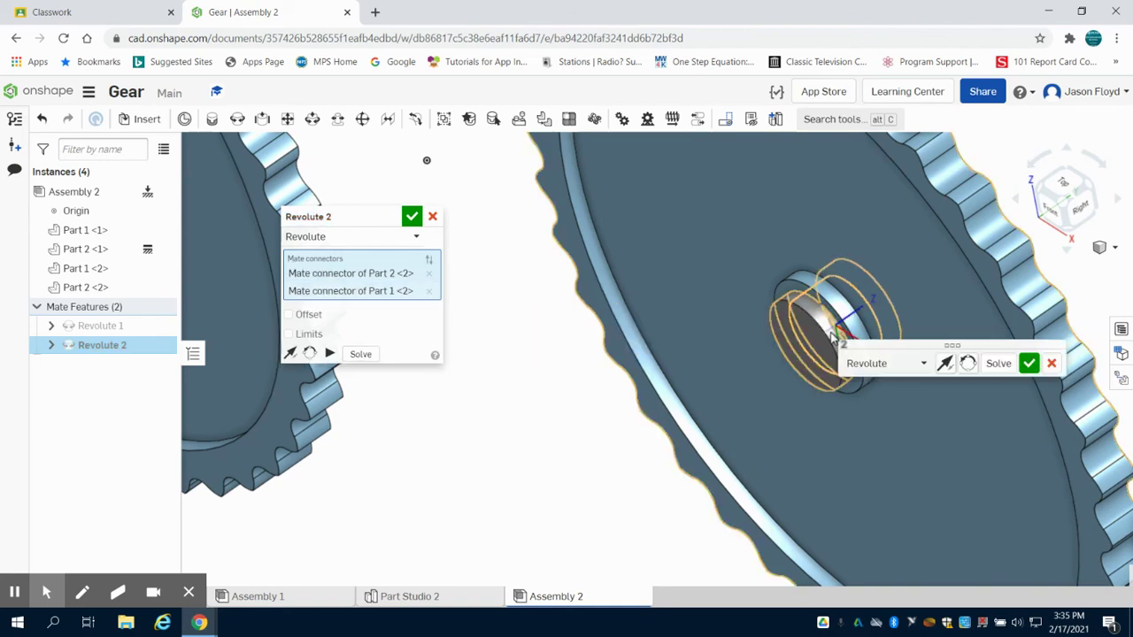
click(412, 217)
scroll(632, 218, down, 5)
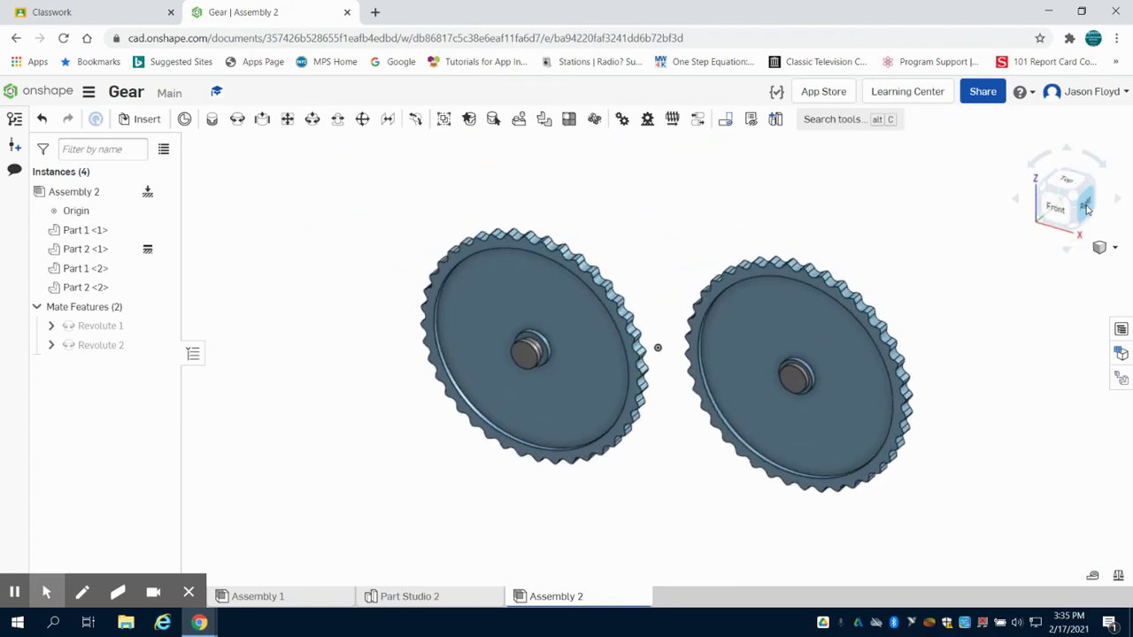
Drag the right gear toward the left one in Front view until their teeth mesh.
click(1059, 212)
drag(742, 292, 613, 288)
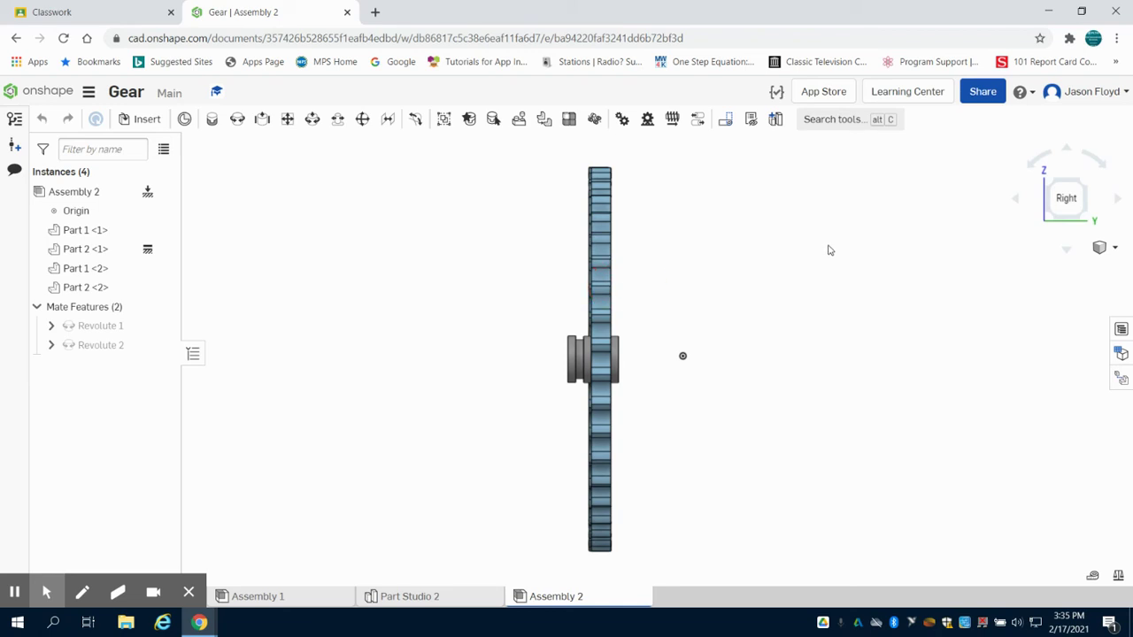
scroll(749, 301, down, 2)
click(1035, 199)
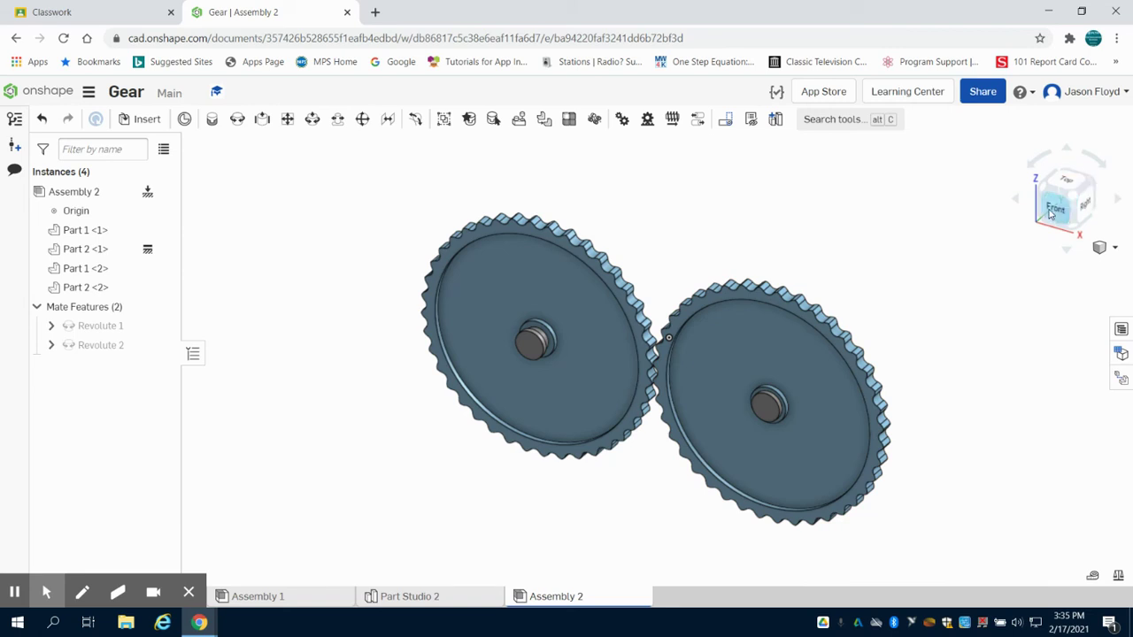
scroll(888, 267, down, 3)
scroll(796, 310, up, 5)
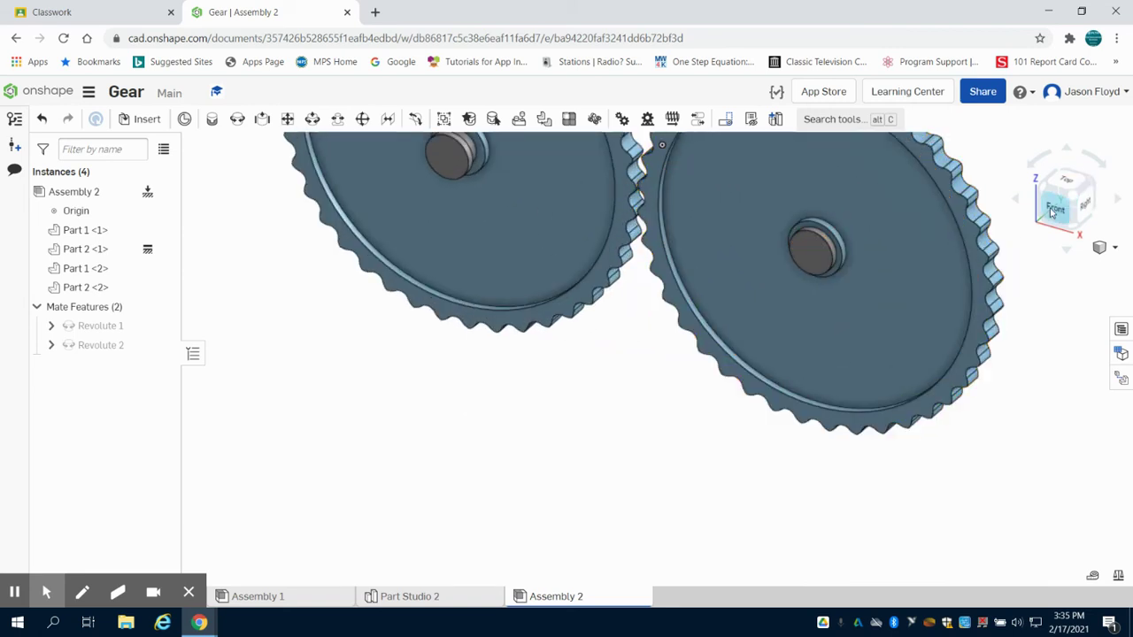
key(shift+1)
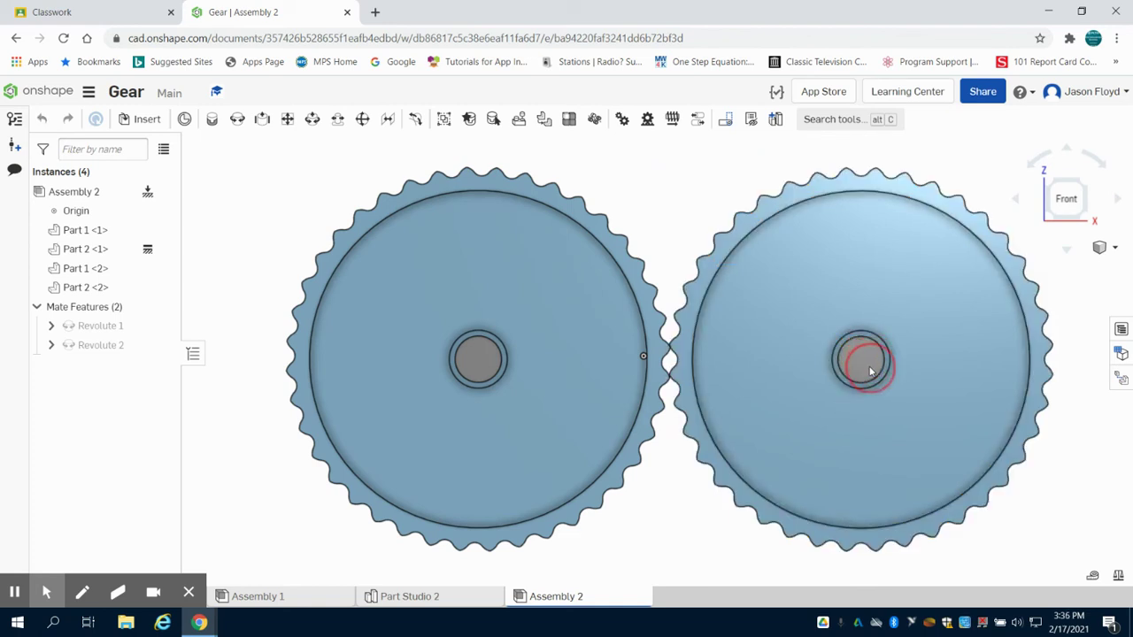
mouse_move(869, 366)
mouse_down()
mouse_move(857, 384)
mouse_move(868, 381)
mouse_up()
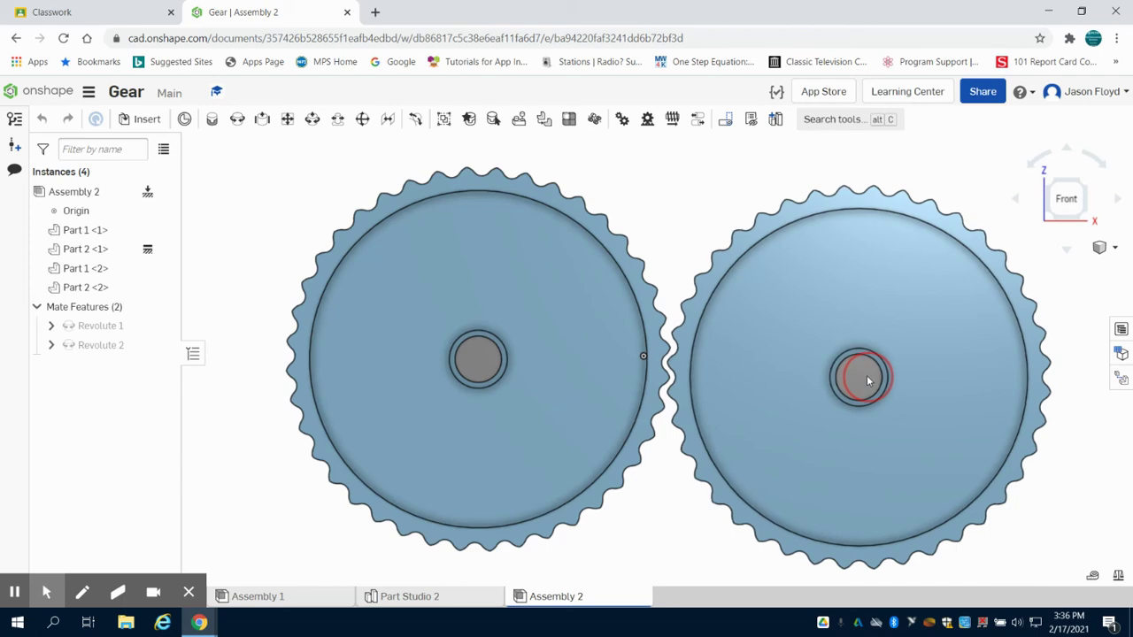
click(867, 380)
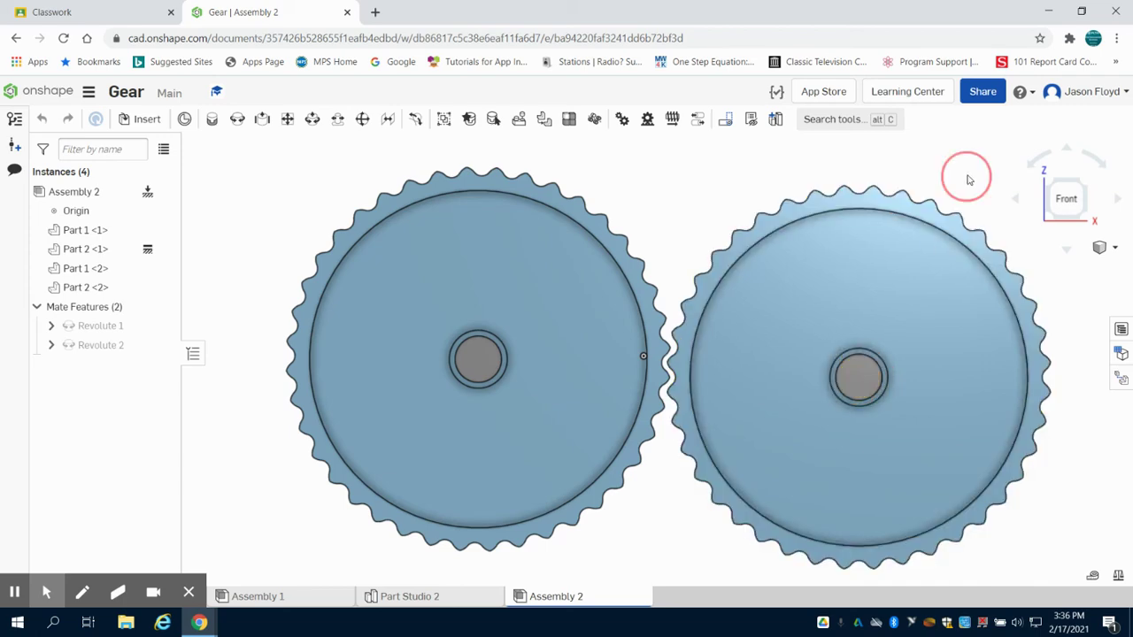
scroll(967, 179, down, 3)
mouse_move(969, 175)
right_down()
mouse_move(932, 182)
mouse_move(912, 242)
mouse_move(968, 185)
right_up()
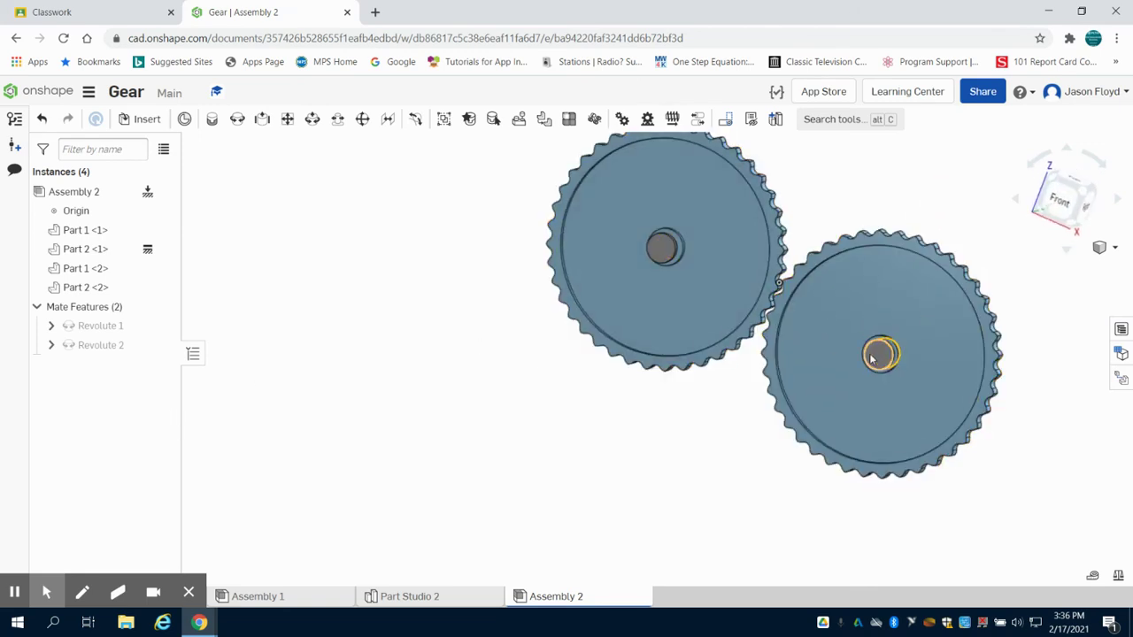
Fix the Part 2 <2> peg in place from the instance list.
click(104, 269)
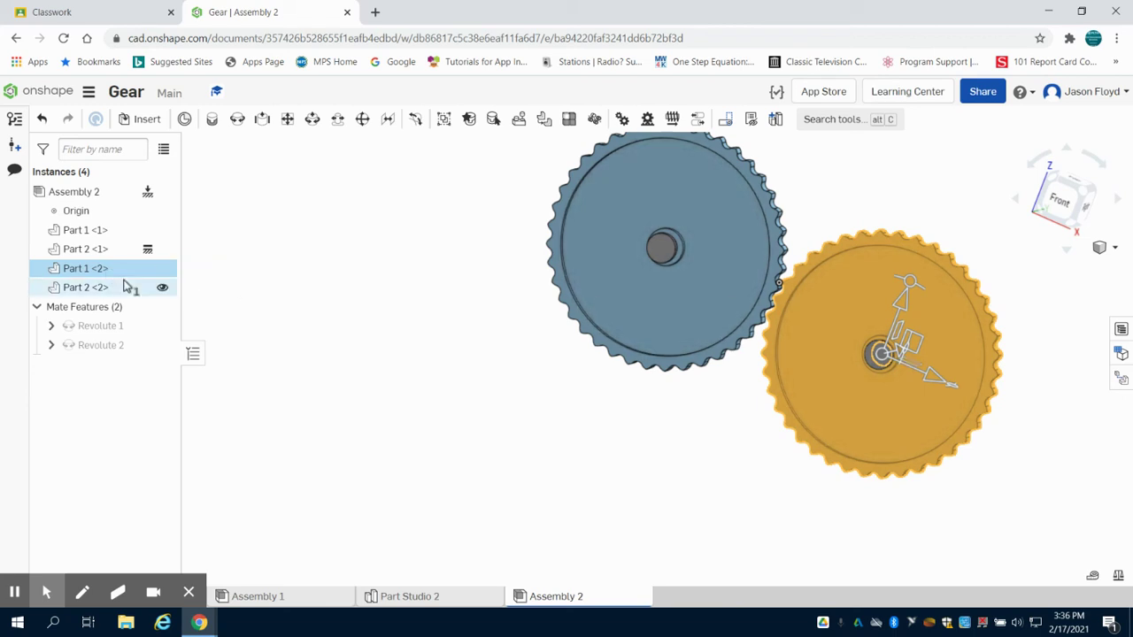
click(252, 334)
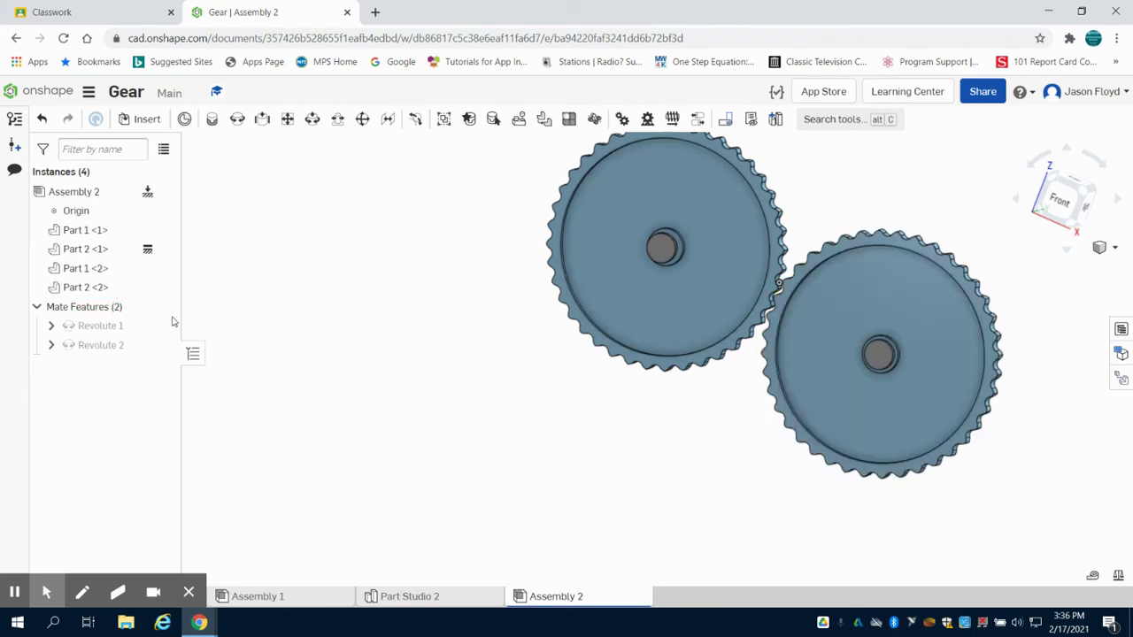
right_click(103, 287)
click(172, 199)
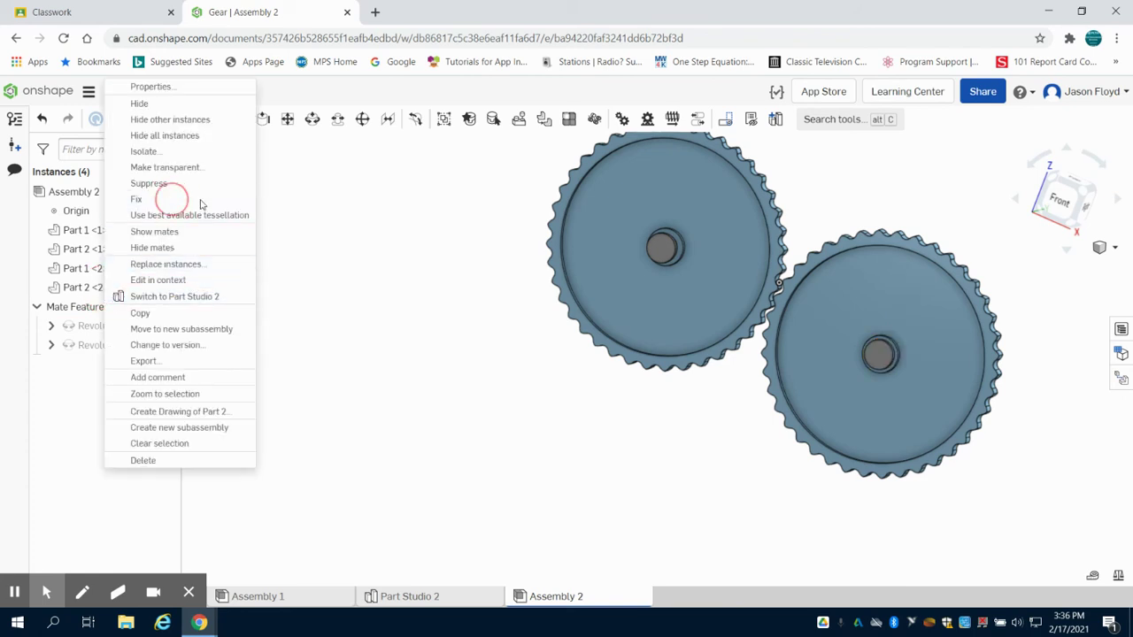
Spin the gears in isometric view to check they rotate on their revolute mates.
click(1085, 193)
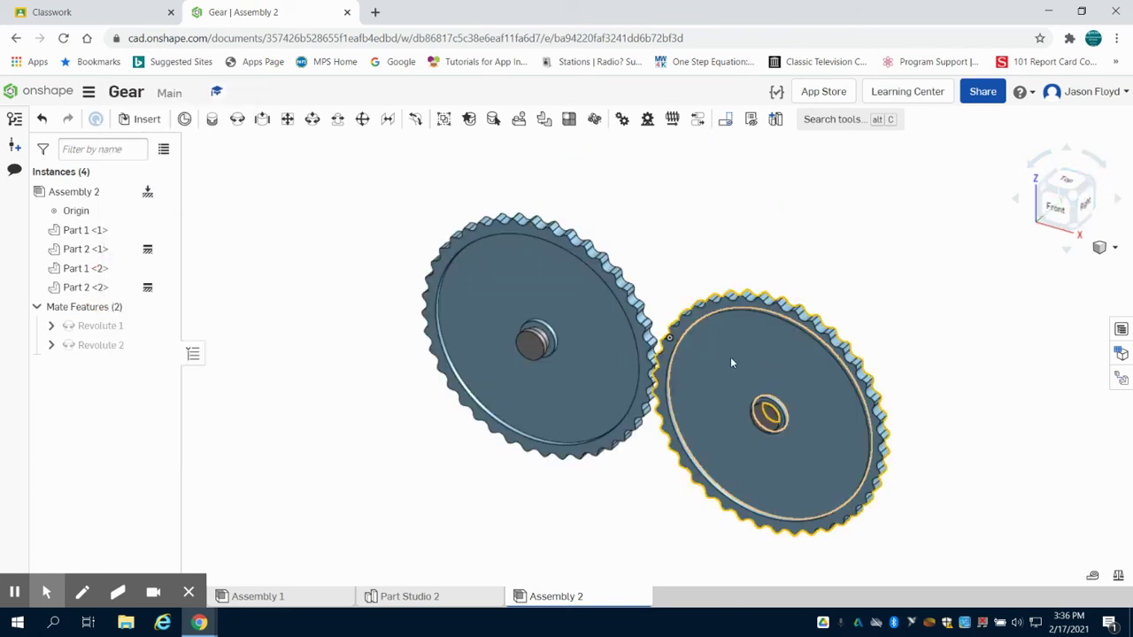
click(481, 417)
drag(483, 248, 607, 245)
drag(721, 316, 742, 347)
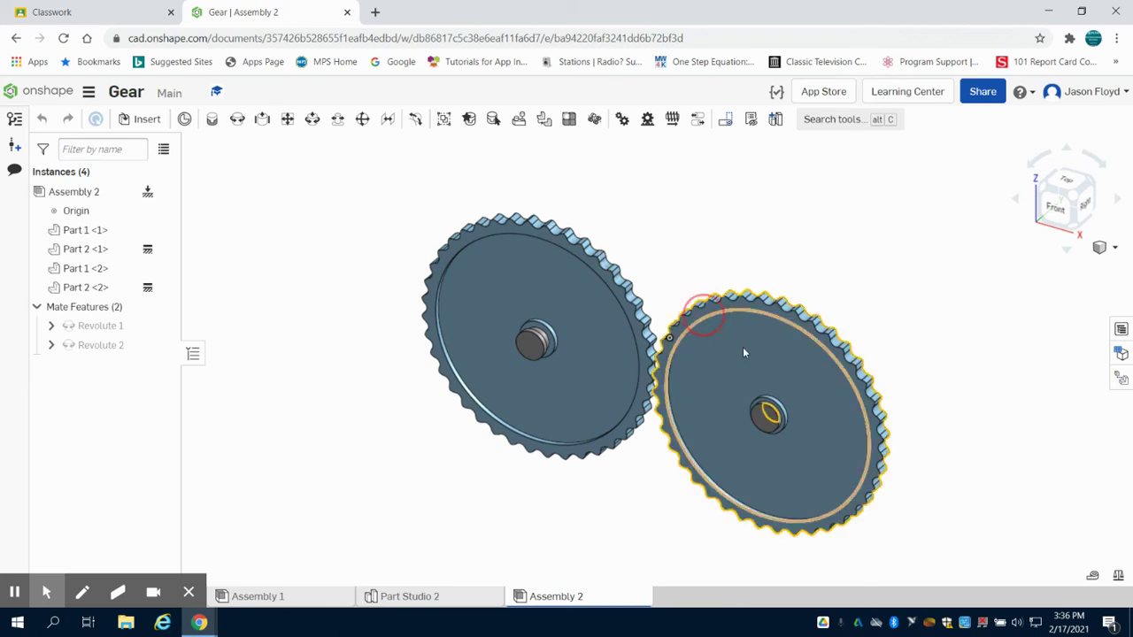
drag(803, 487, 688, 500)
drag(803, 341, 783, 346)
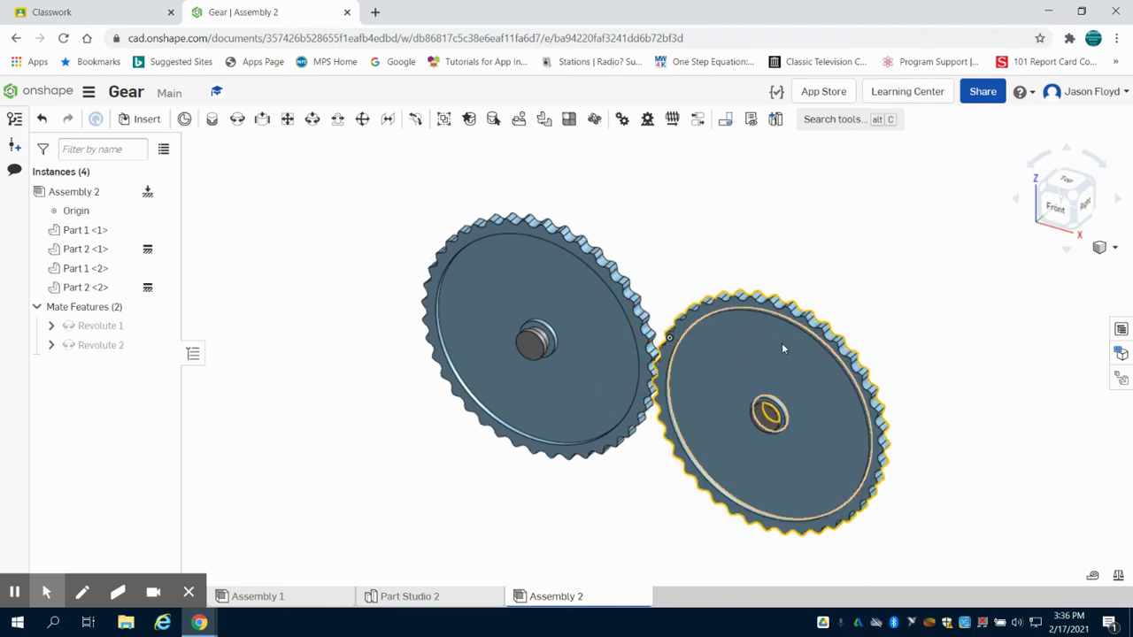
Create Gear 1 linking Revolute 1 and Revolute 2, then spin a gear to confirm both turn together.
click(622, 119)
scroll(534, 276, down, 2)
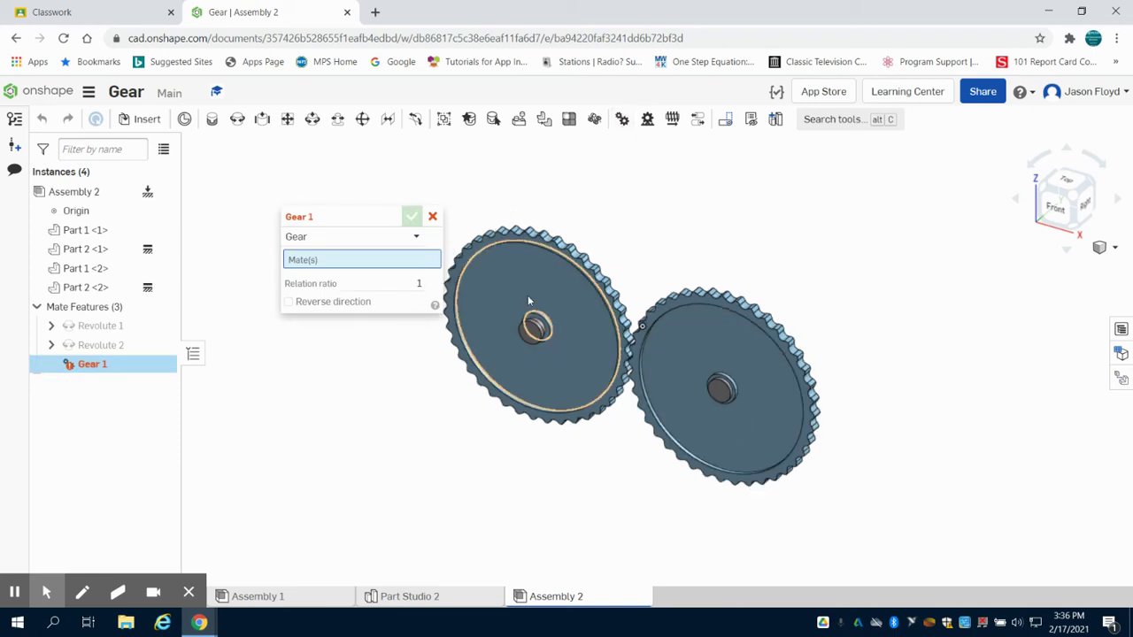
click(86, 329)
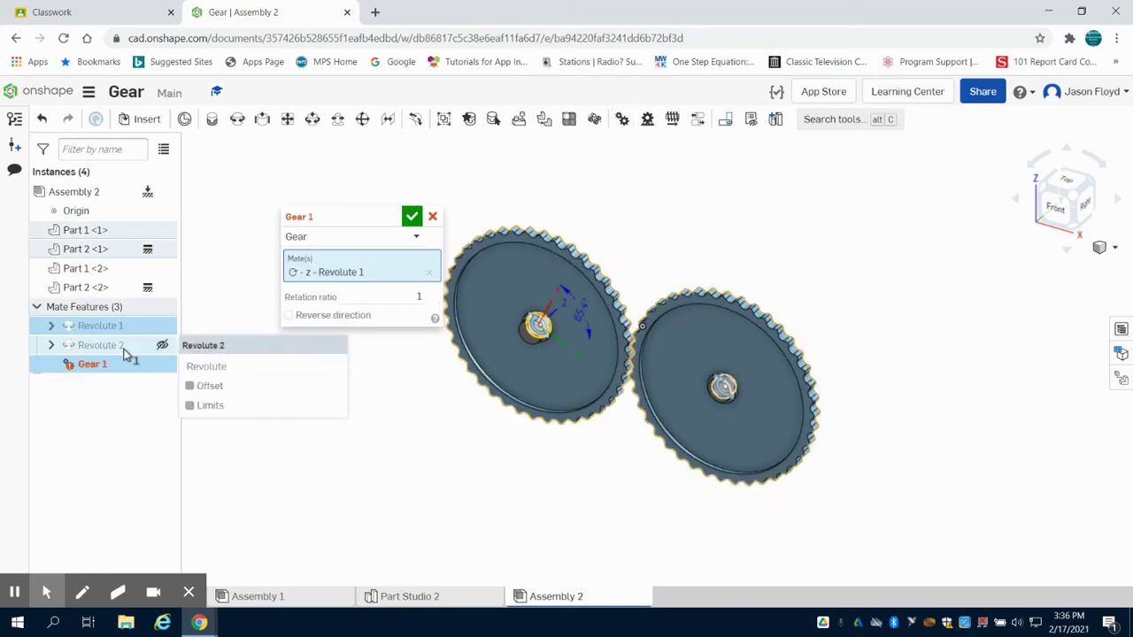
click(124, 350)
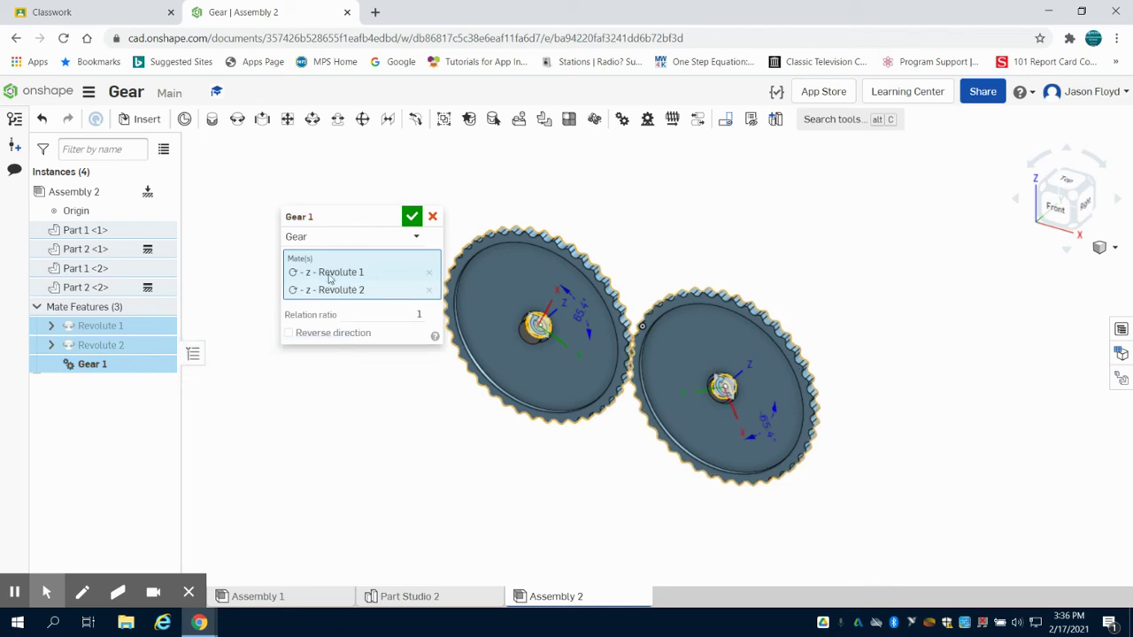
click(410, 217)
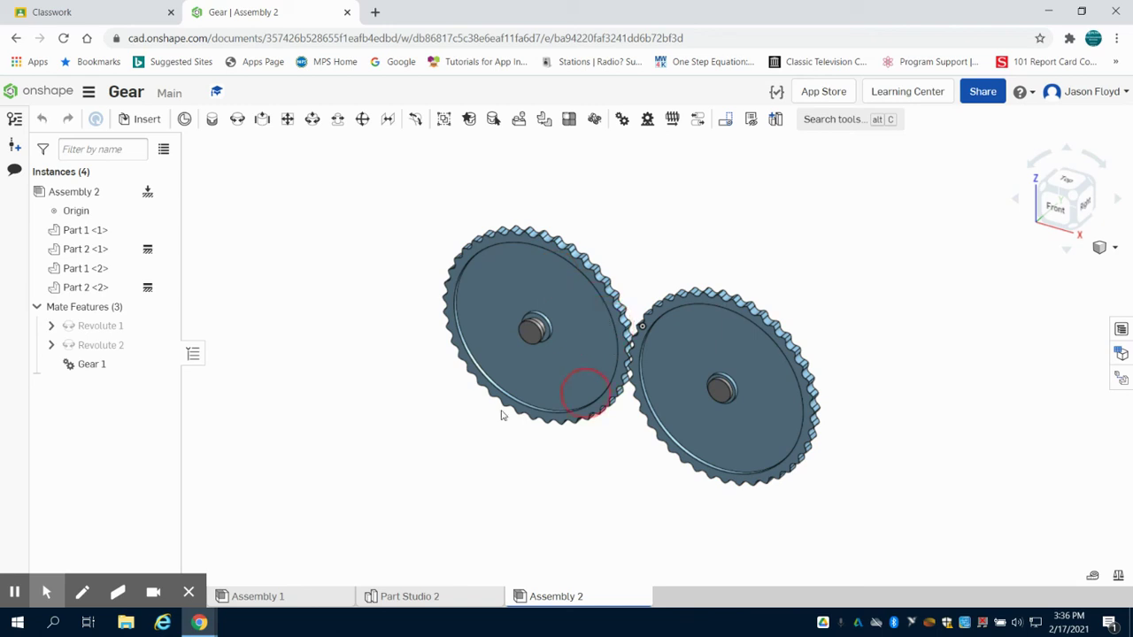
drag(501, 415, 261, 380)
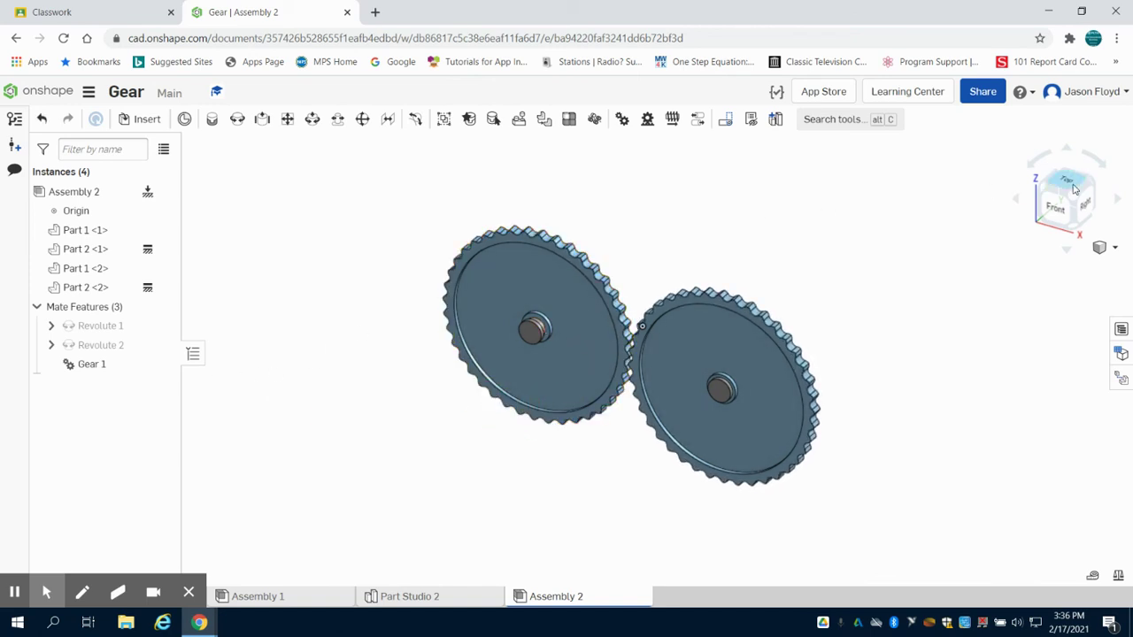
Animate Revolute 1 from 0 to 360 deg with Loop playback and start it playing.
right_click(96, 326)
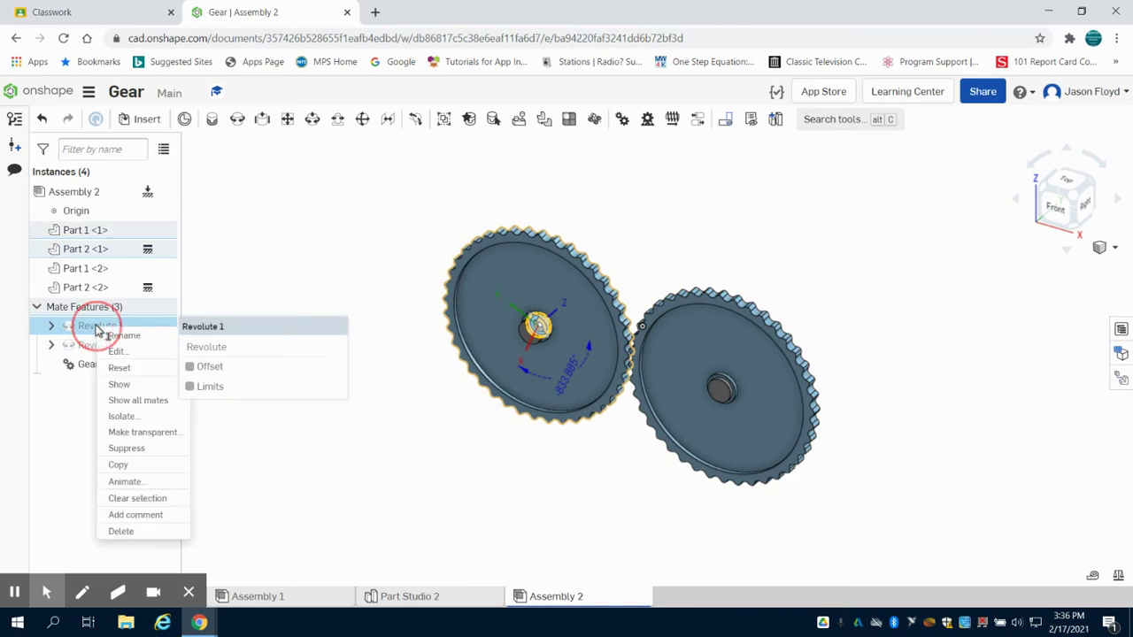
click(138, 483)
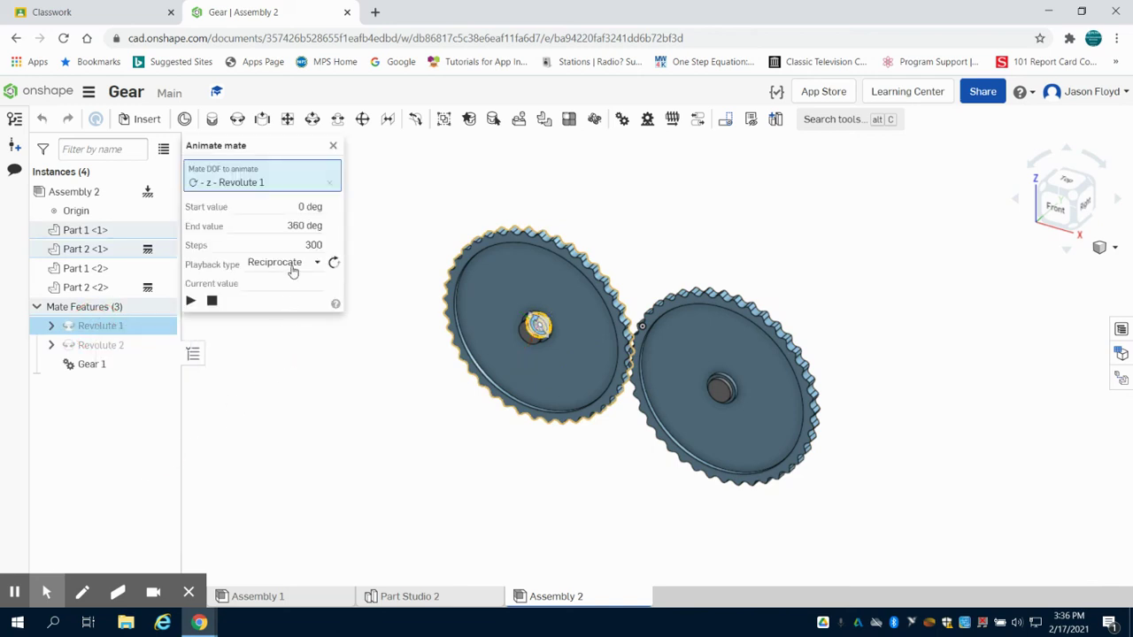
click(293, 265)
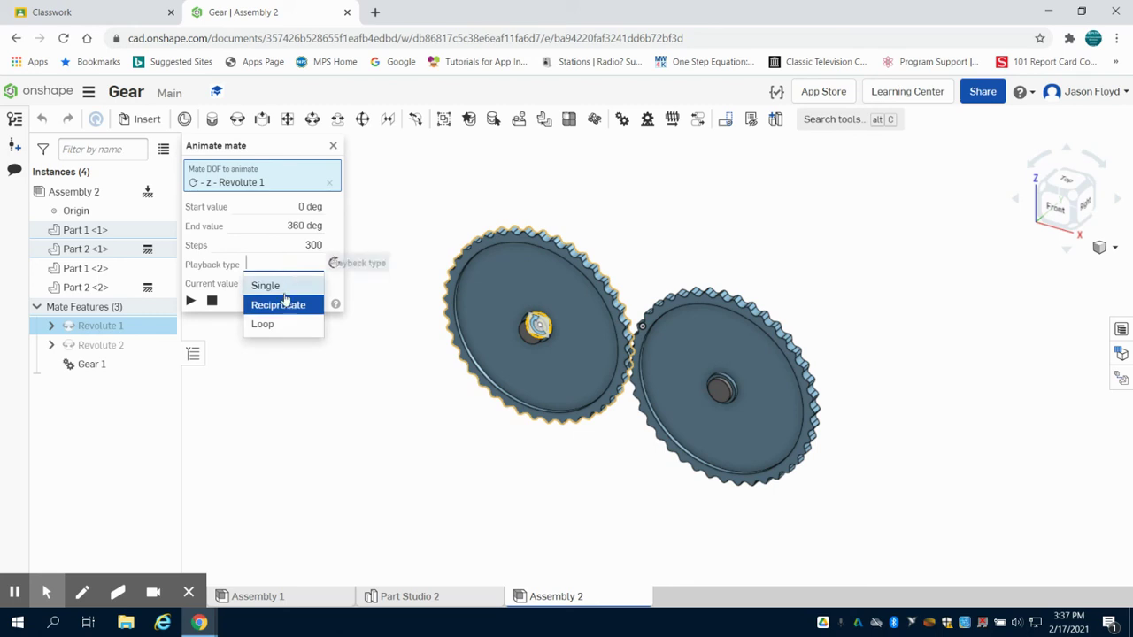
click(265, 325)
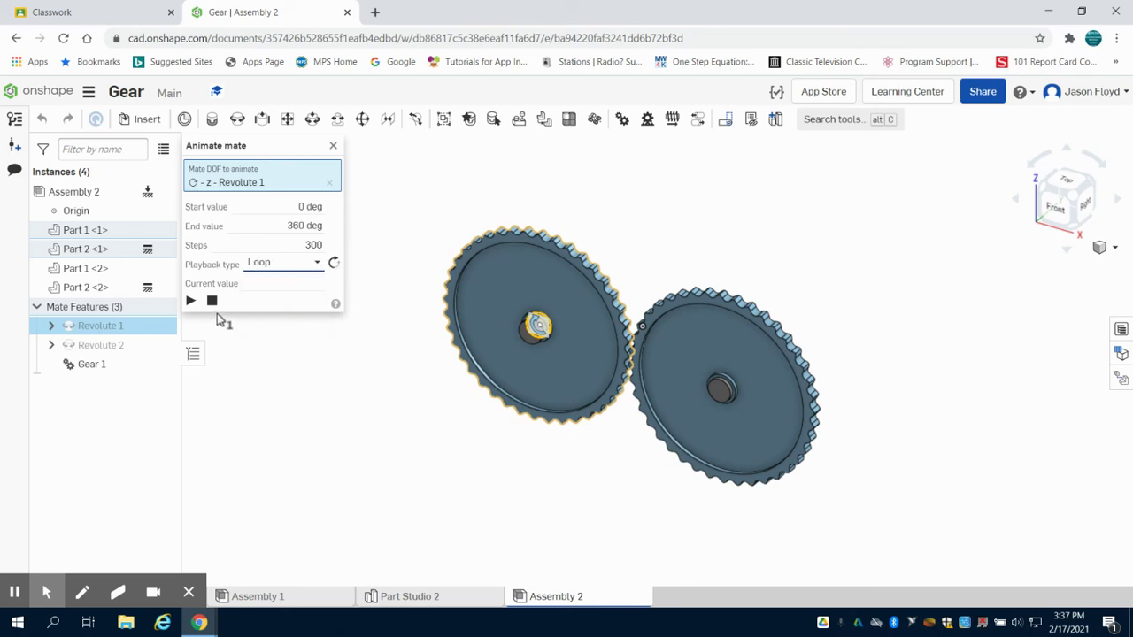
click(190, 301)
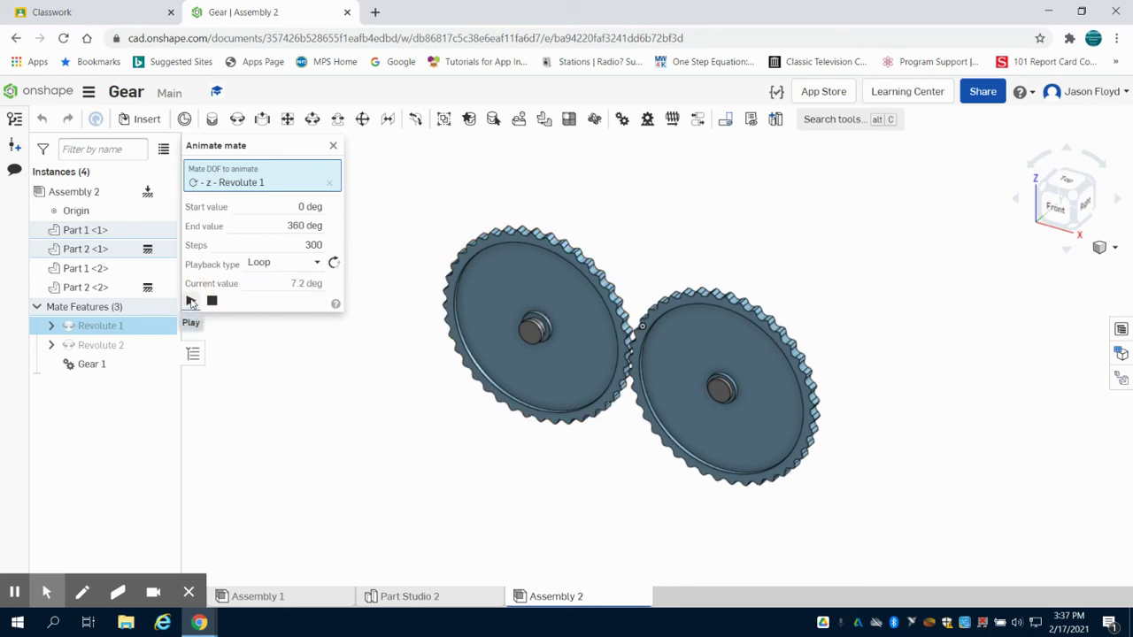